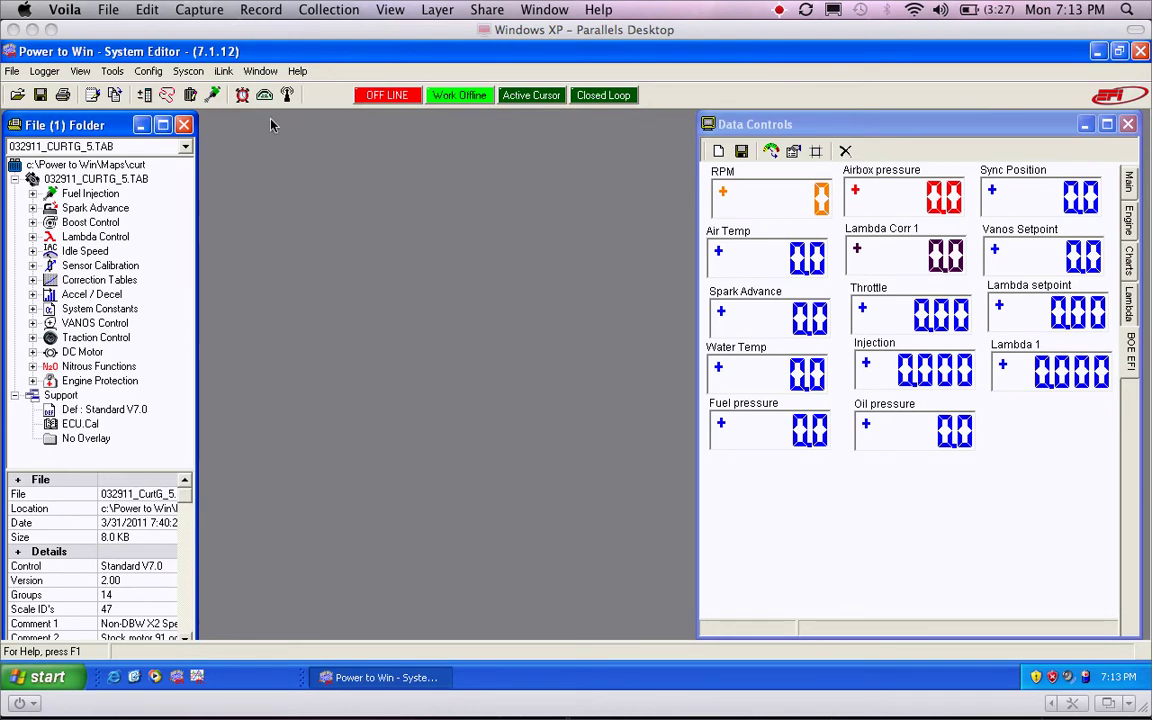
Step: Open the logging table and review its start and stop conditions and the sample rate options of the Lap time channel
{"action": "left_click", "coordinate": [150, 72]}
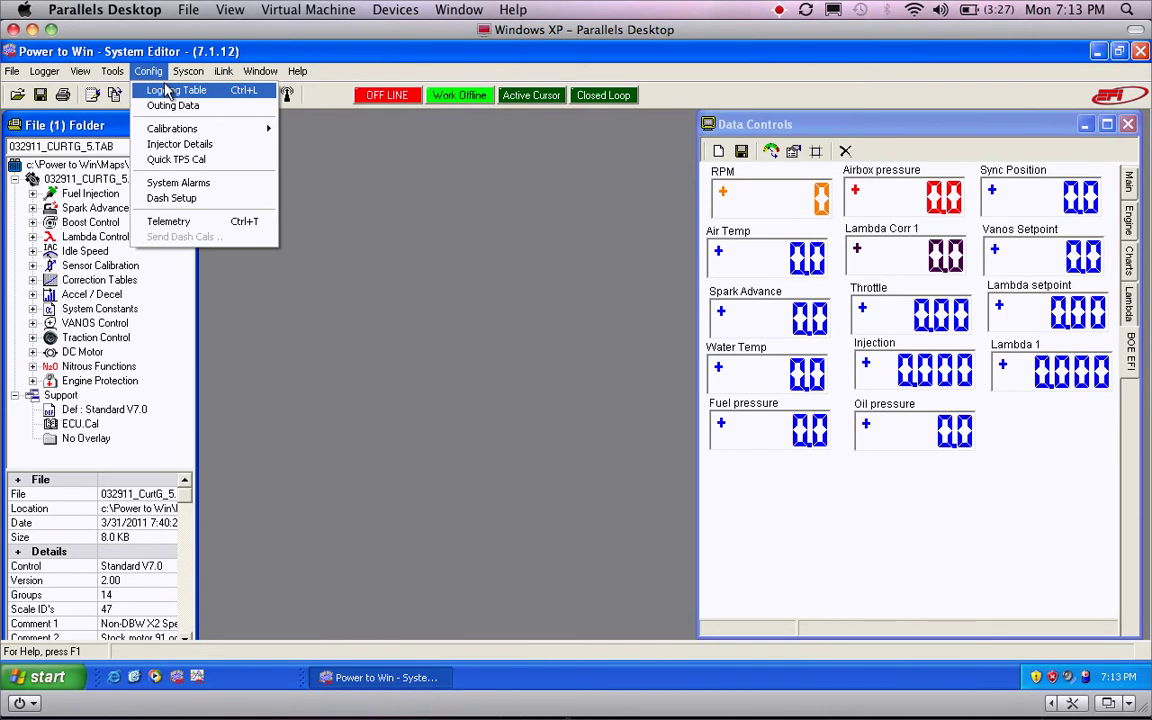
{"action": "left_click", "coordinate": [166, 91]}
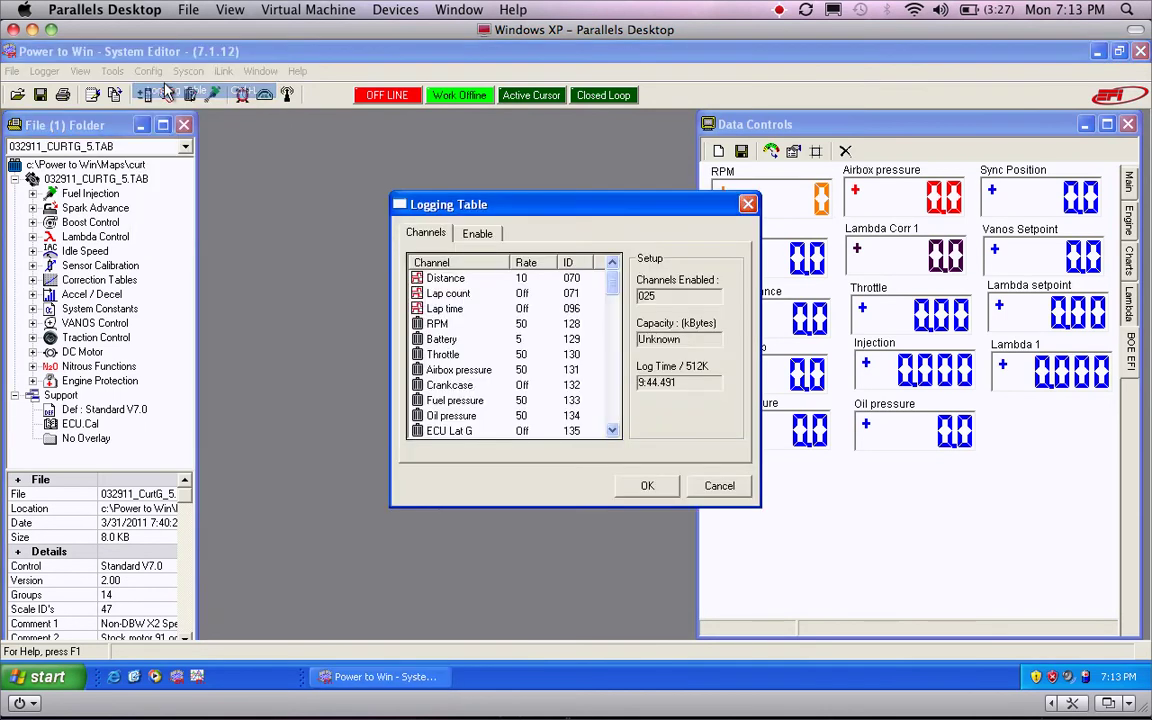
{"action": "left_click", "coordinate": [481, 232]}
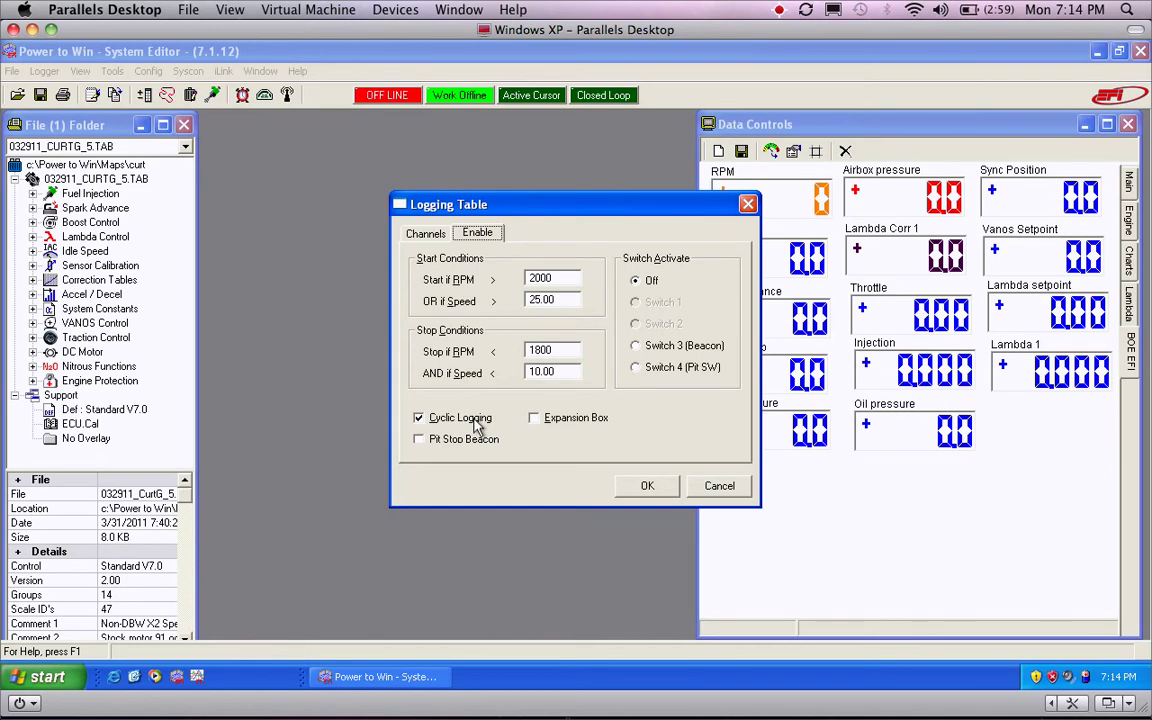
{"action": "left_click", "coordinate": [438, 234]}
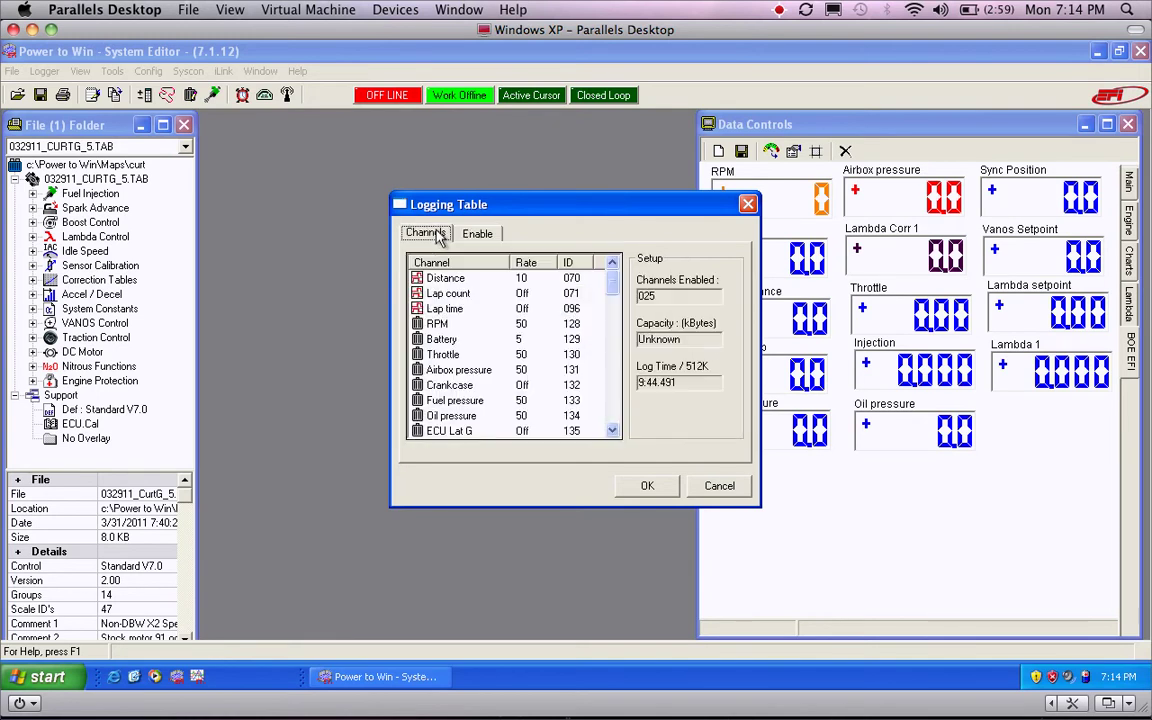
{"action": "double_click", "coordinate": [470, 311]}
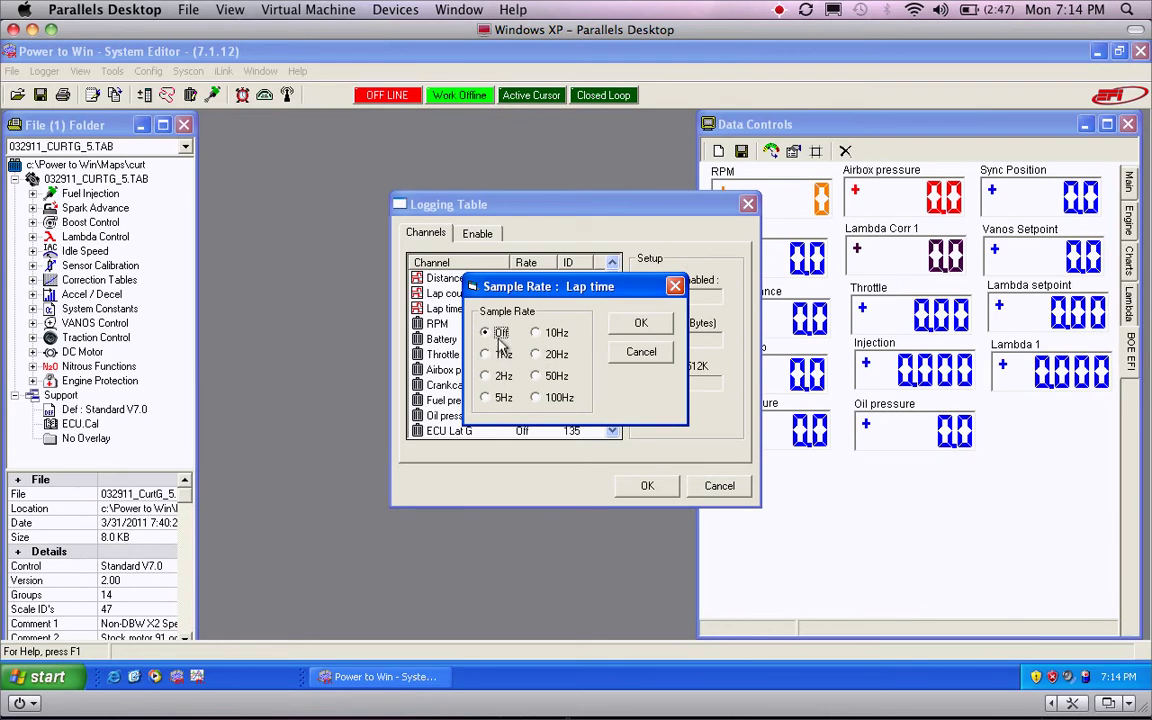
{"action": "left_click", "coordinate": [641, 352]}
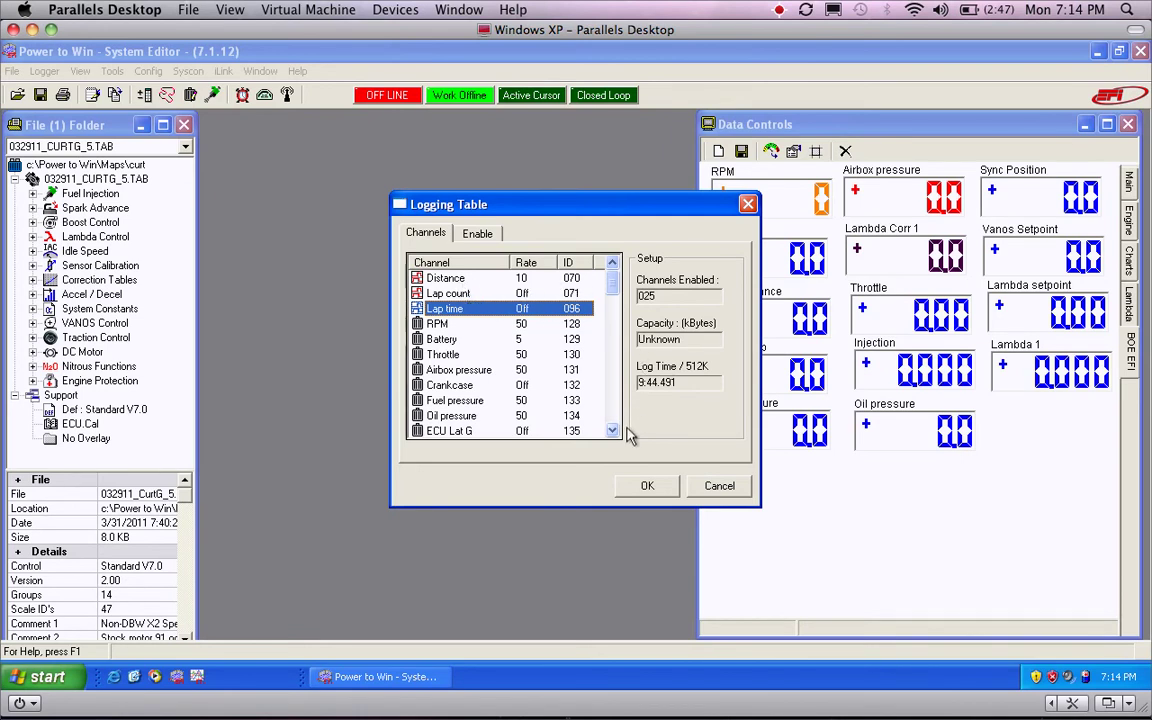
Step: Set the Air Temp channel's sample rate to 5Hz in the logging table
{"action": "scroll", "coordinate": [620, 432], "scroll_direction": "down", "scroll_amount": 3}
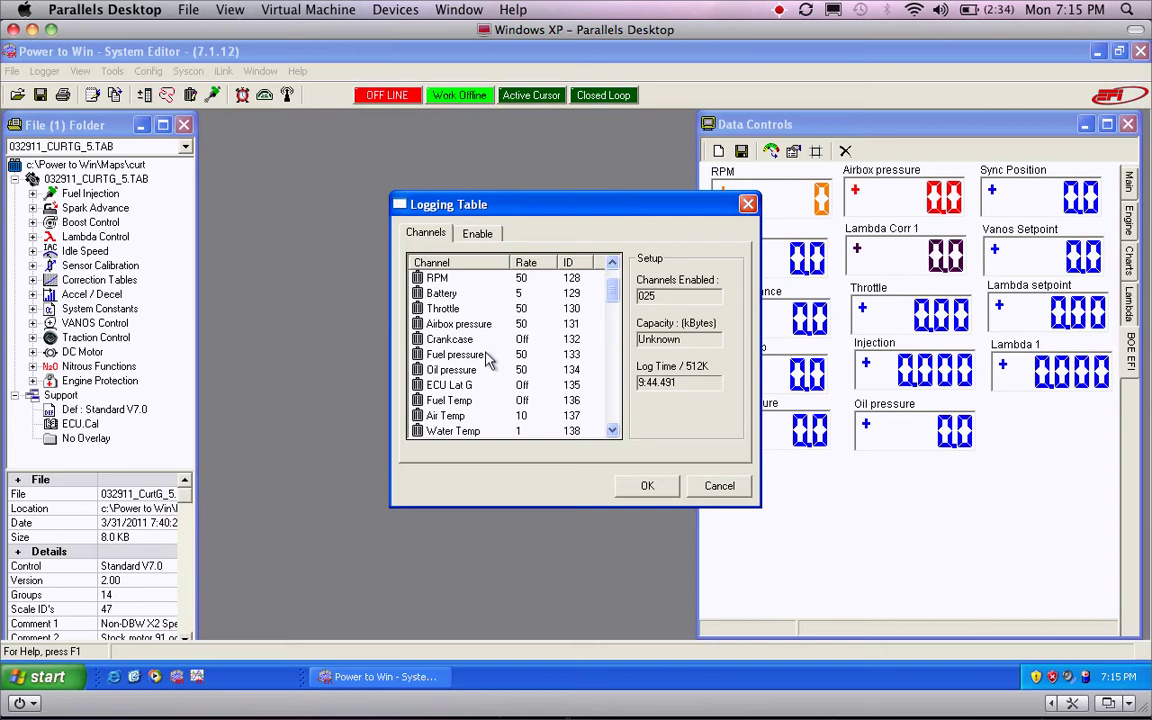
{"action": "left_click", "coordinate": [619, 431]}
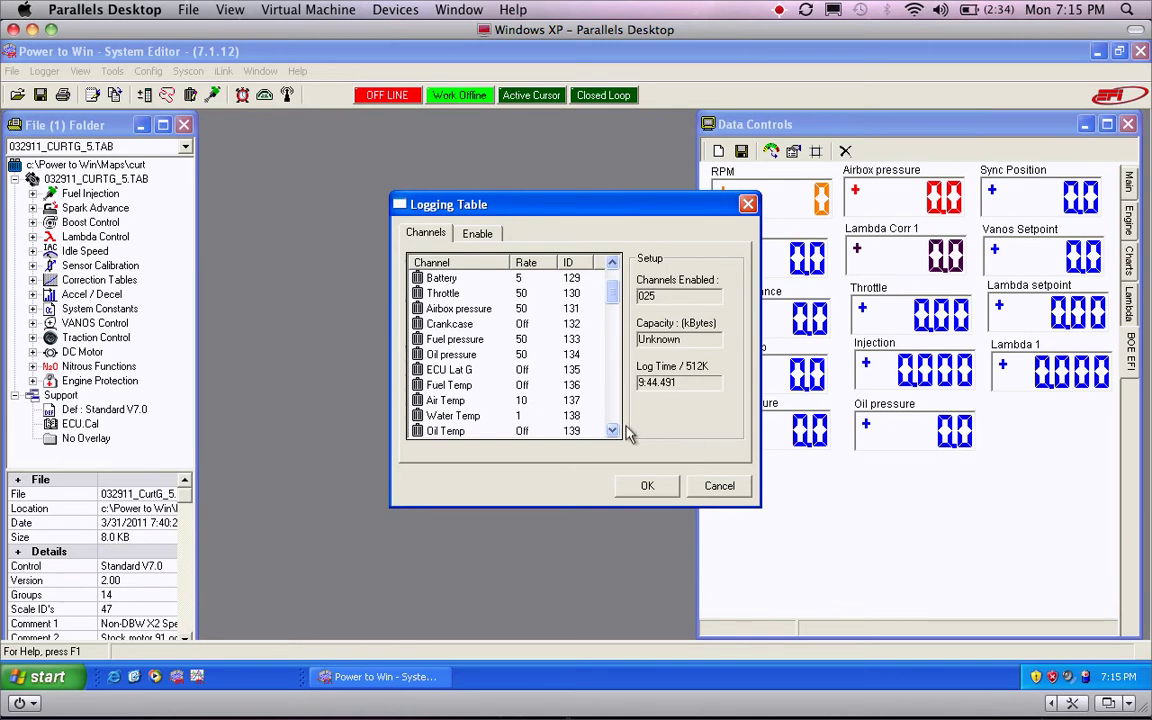
{"action": "scroll", "coordinate": [572, 390], "scroll_direction": "down", "scroll_amount": 2}
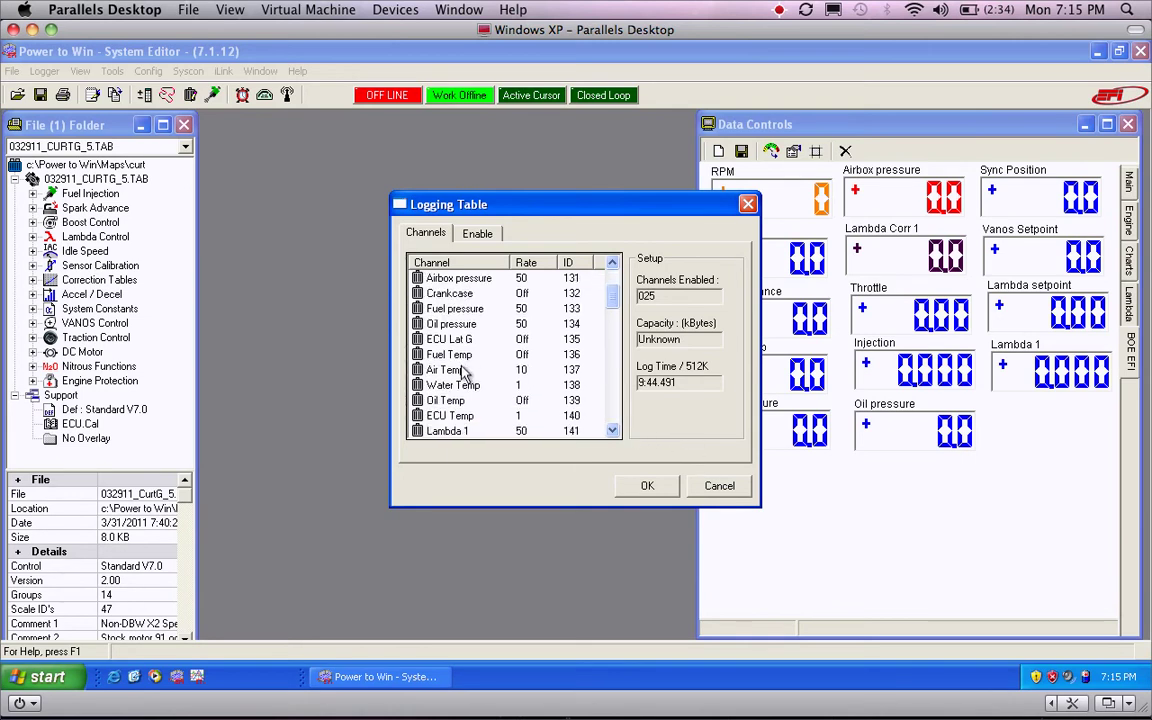
{"action": "left_click", "coordinate": [465, 370]}
{"action": "double_click", "coordinate": [465, 370]}
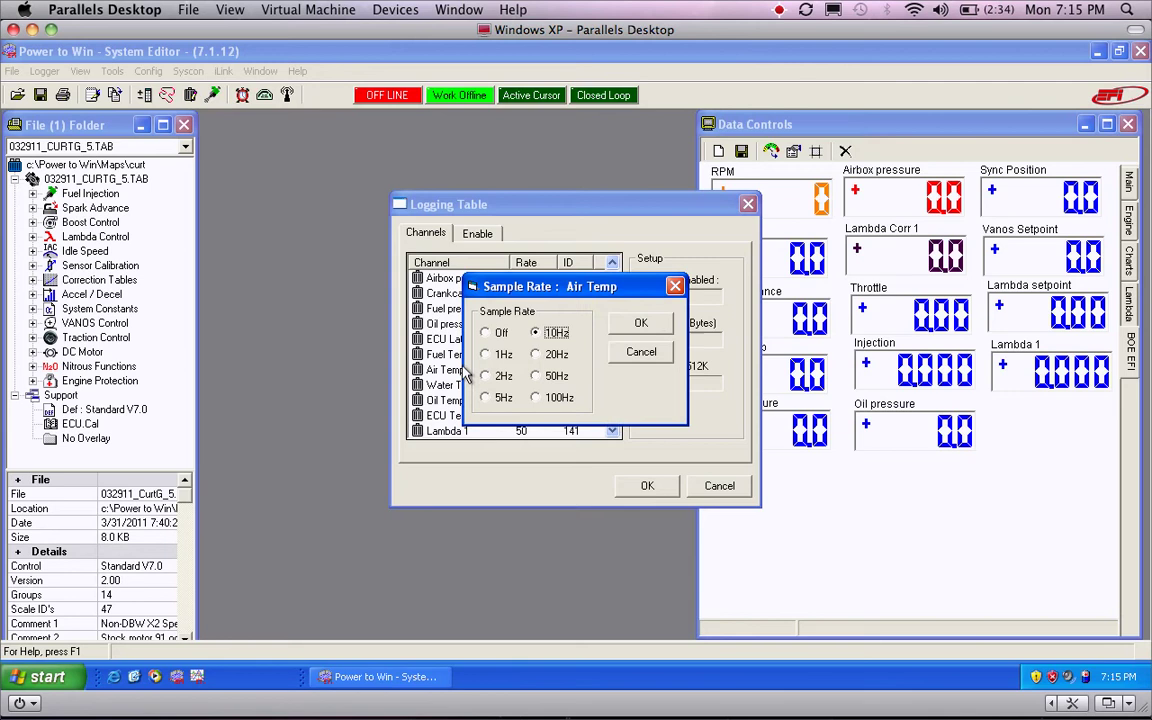
{"action": "left_click", "coordinate": [503, 399]}
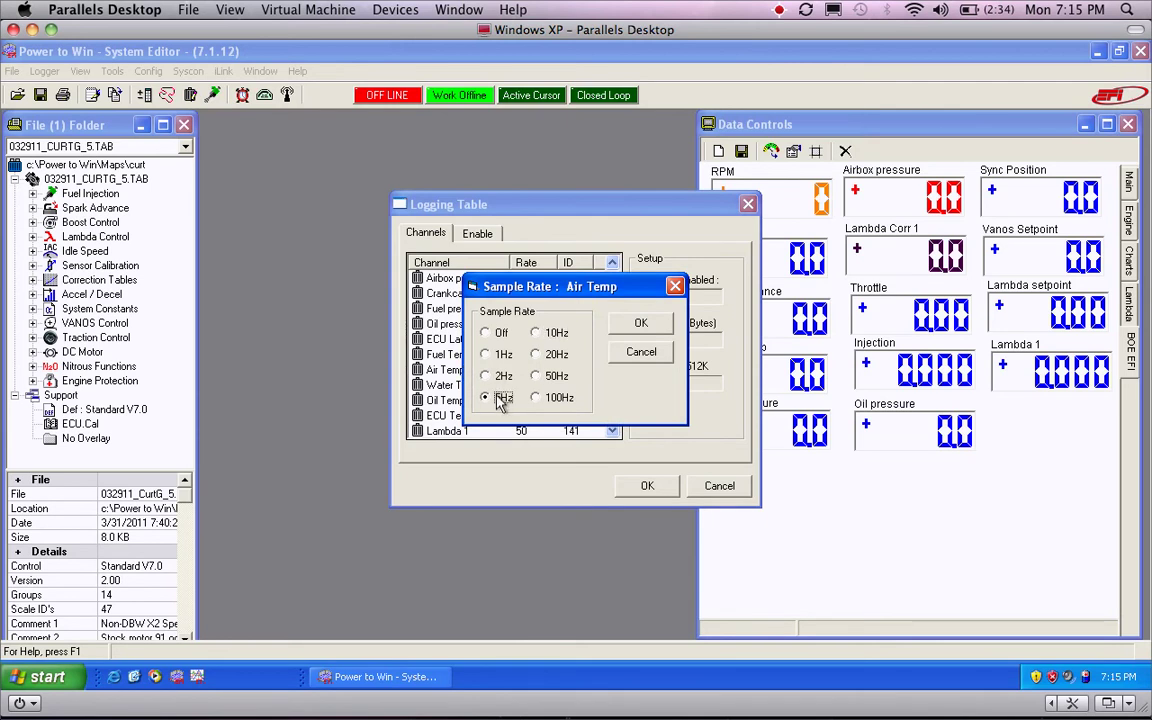
{"action": "left_click", "coordinate": [641, 322]}
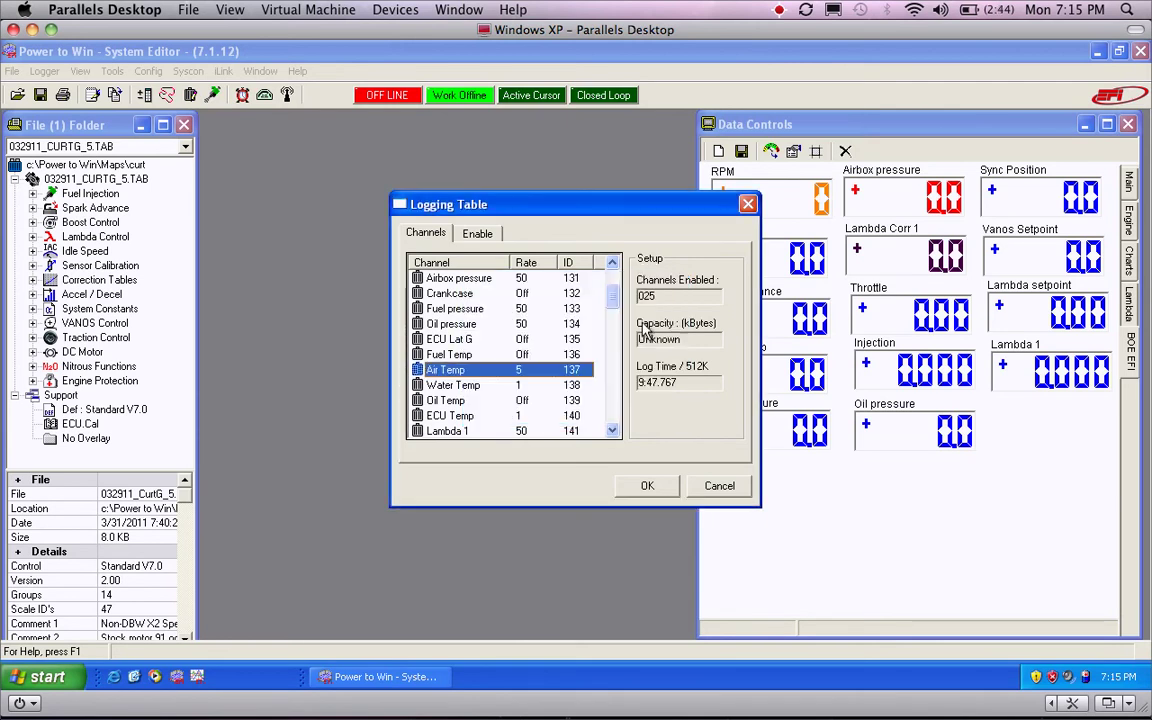
Step: Enable logging of the Oil Temp channel at a sample rate of 5Hz
{"action": "double_click", "coordinate": [515, 400]}
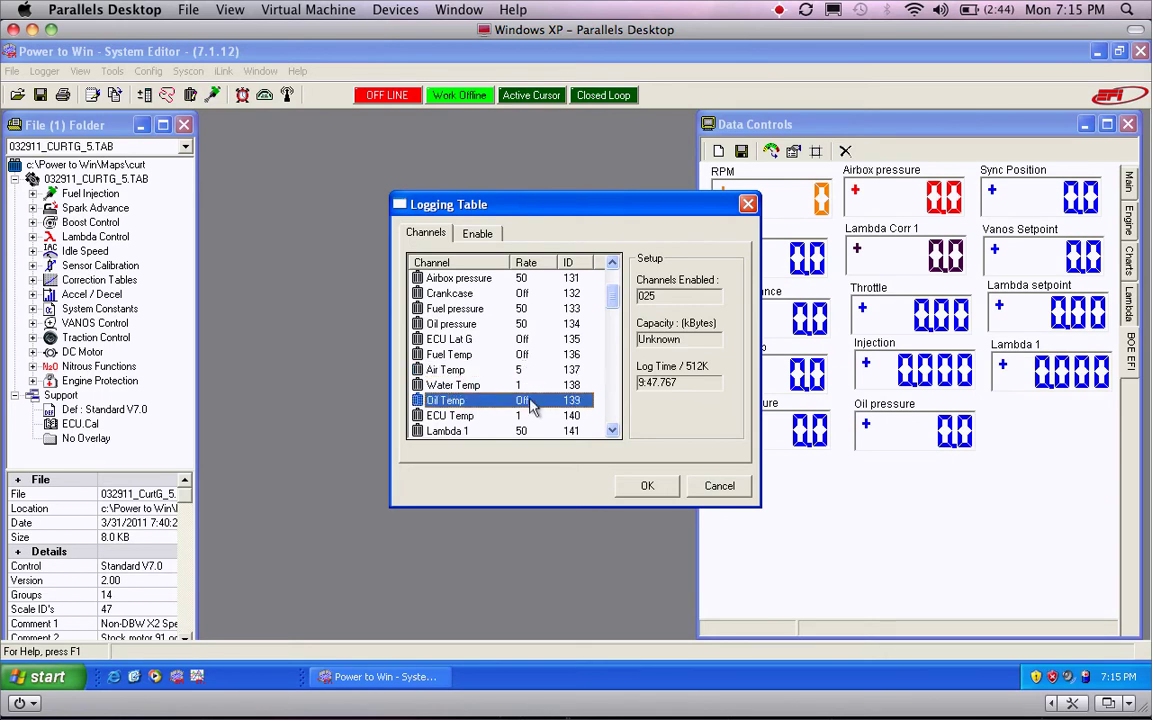
{"action": "left_click", "coordinate": [502, 398]}
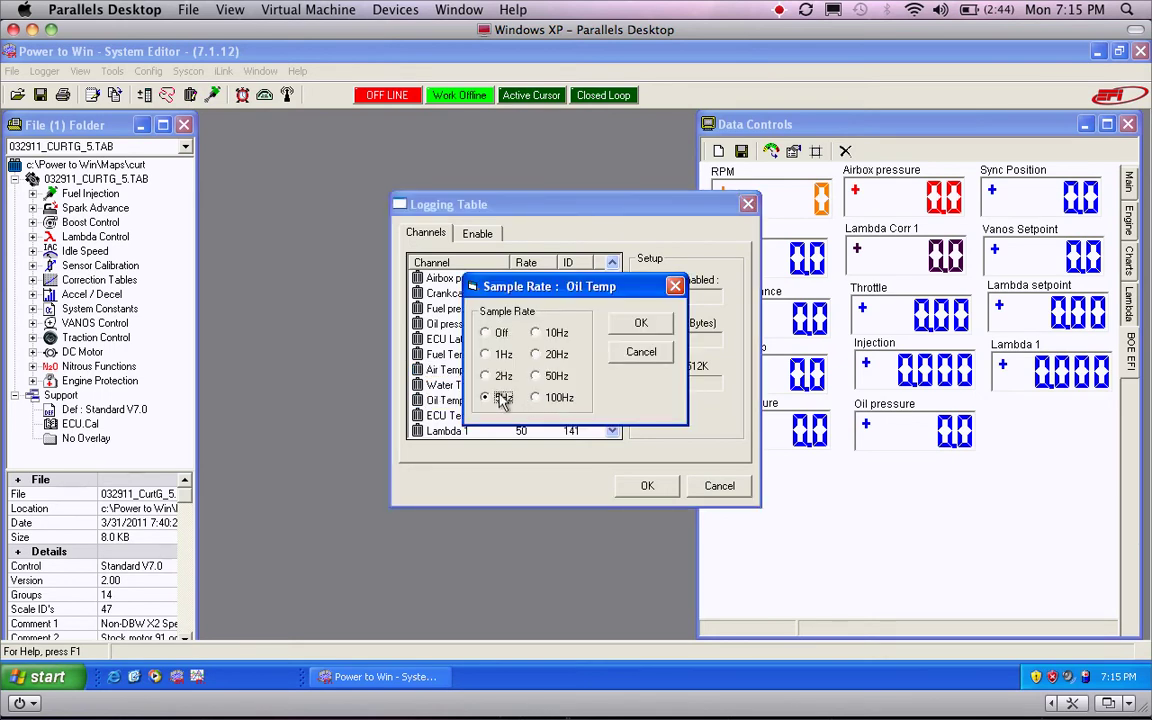
{"action": "left_click", "coordinate": [651, 323]}
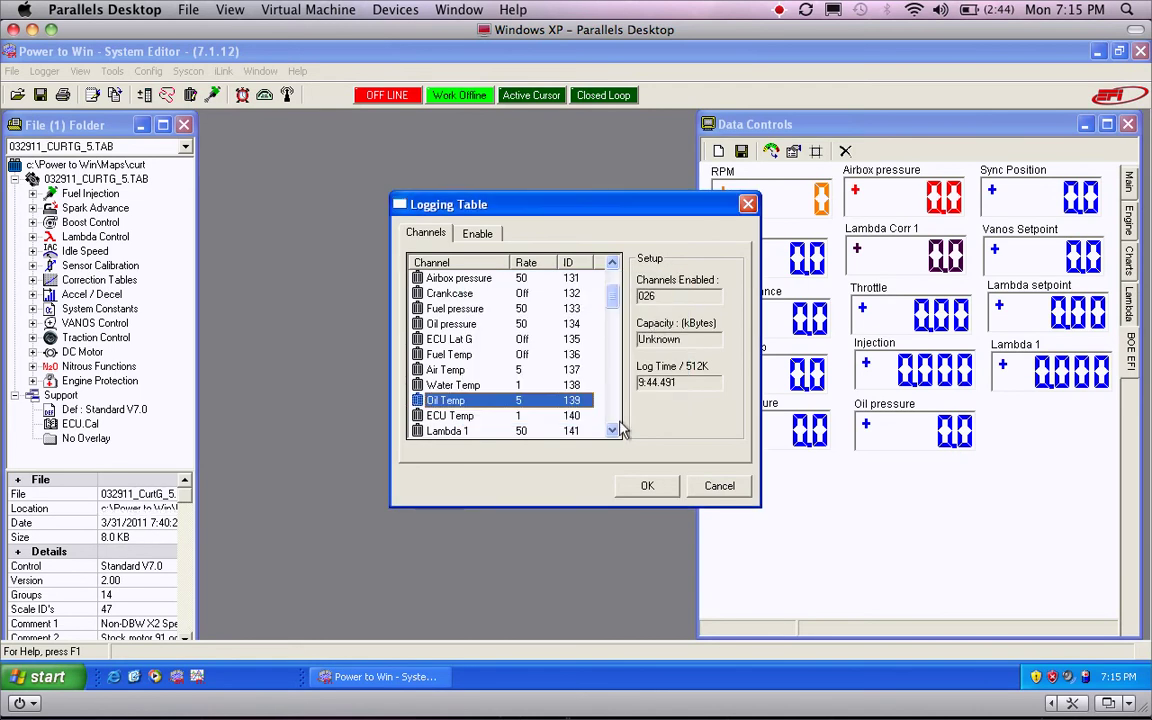
Step: Review the sample rates of the logging channels from ECU Temp and Lambda 1 through Spark Advance and Lambda setpoint
{"action": "scroll", "coordinate": [622, 430], "scroll_direction": "down", "scroll_amount": 6}
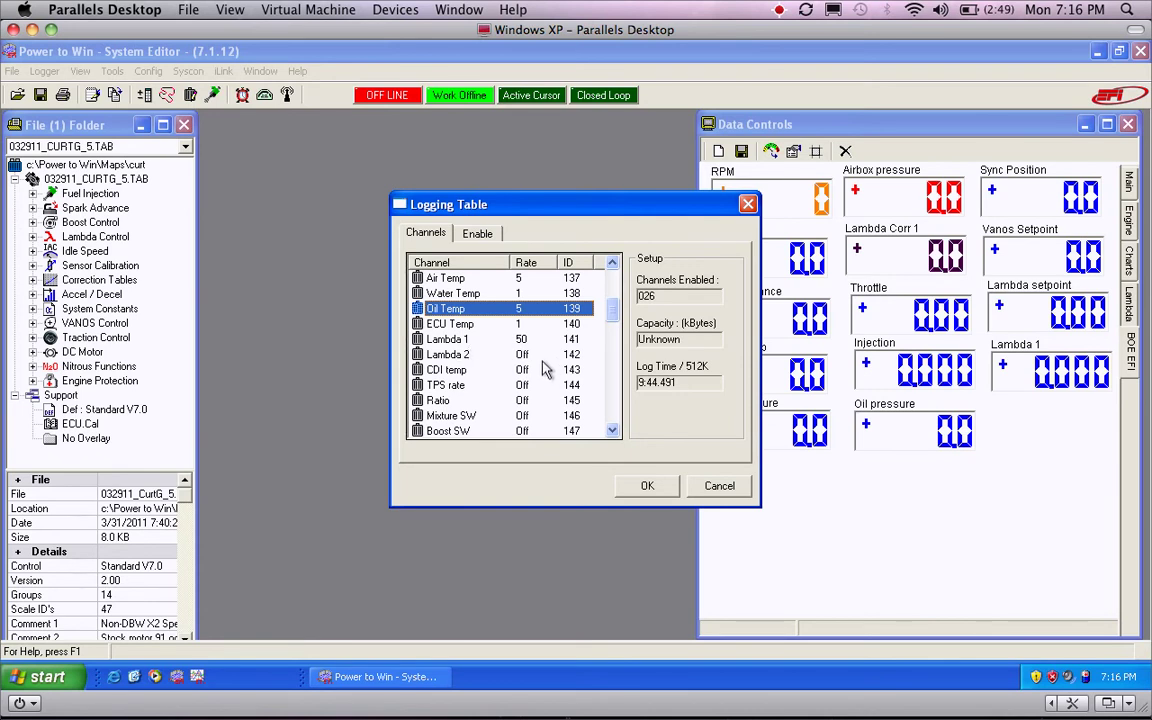
{"action": "left_click", "coordinate": [615, 430]}
{"action": "left_click", "coordinate": [615, 430]}
{"action": "left_click", "coordinate": [615, 430]}
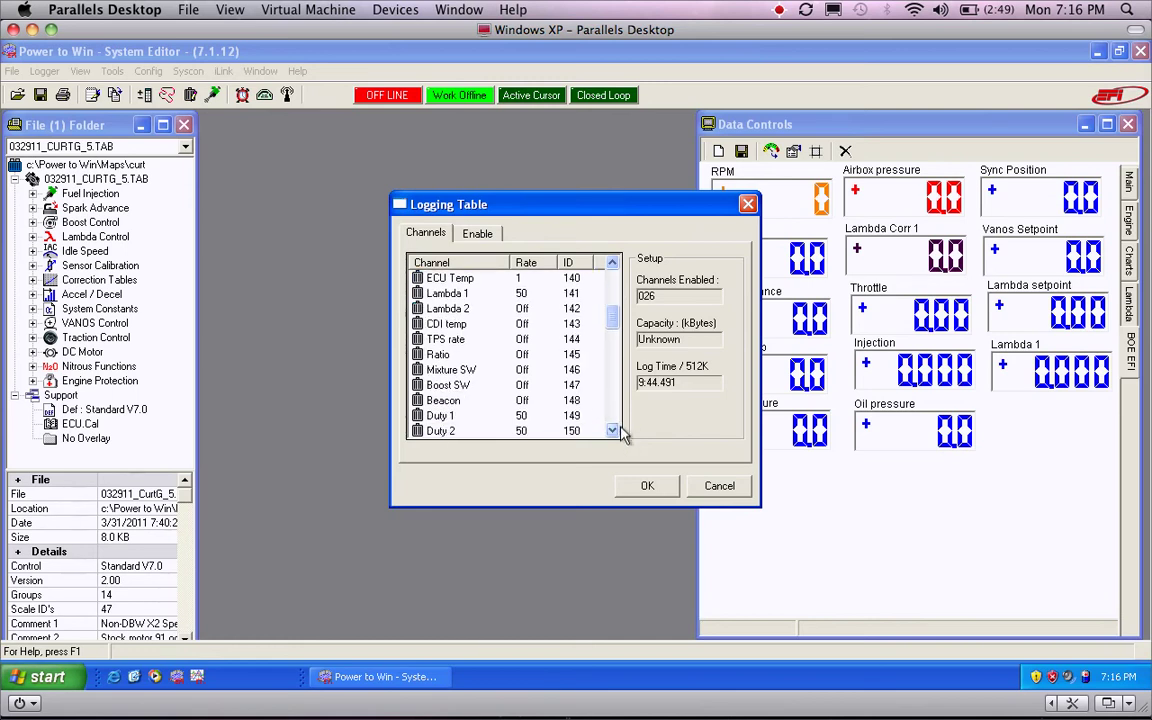
{"action": "left_click", "coordinate": [615, 430]}
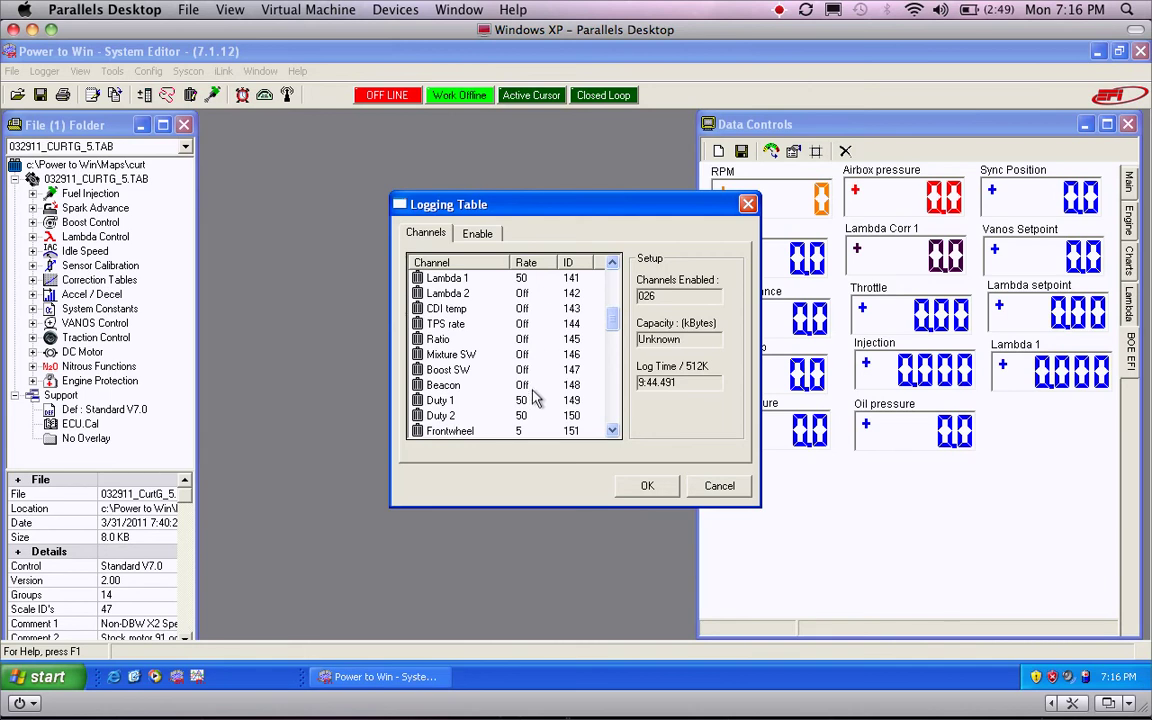
{"action": "left_click", "coordinate": [618, 430]}
{"action": "left_click", "coordinate": [618, 430]}
{"action": "left_click", "coordinate": [618, 430]}
{"action": "left_click", "coordinate": [618, 430]}
{"action": "left_click", "coordinate": [618, 430]}
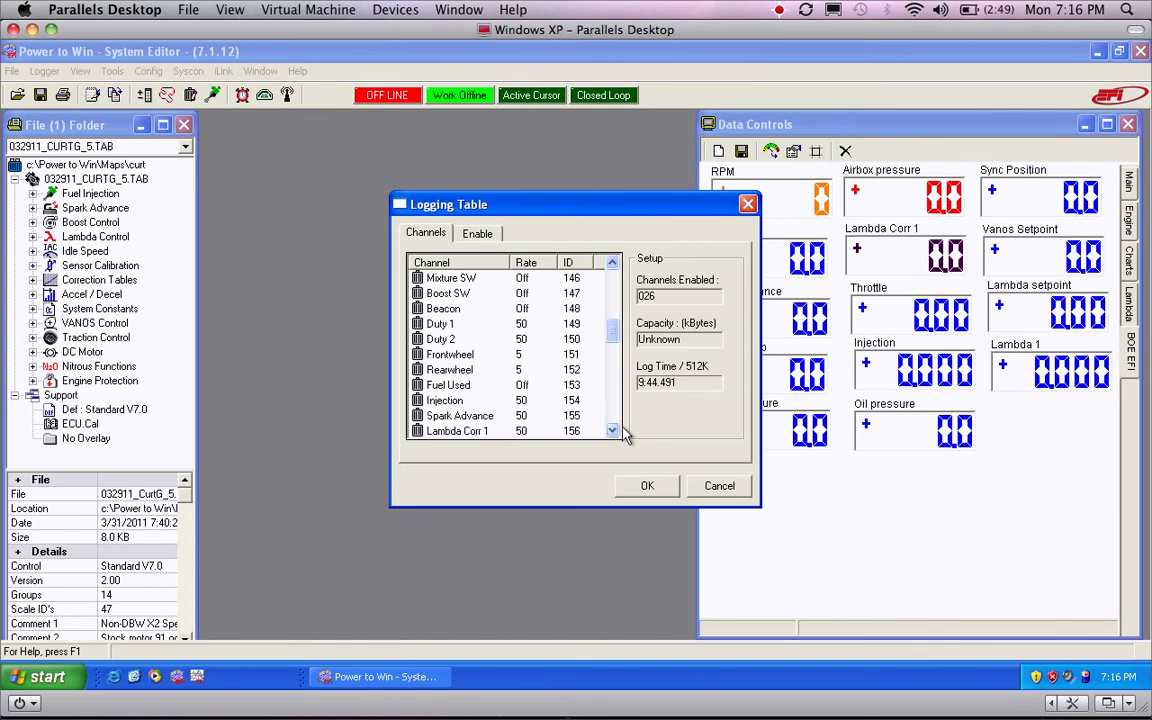
{"action": "left_click", "coordinate": [613, 430]}
{"action": "left_click", "coordinate": [613, 430]}
{"action": "left_click", "coordinate": [613, 430]}
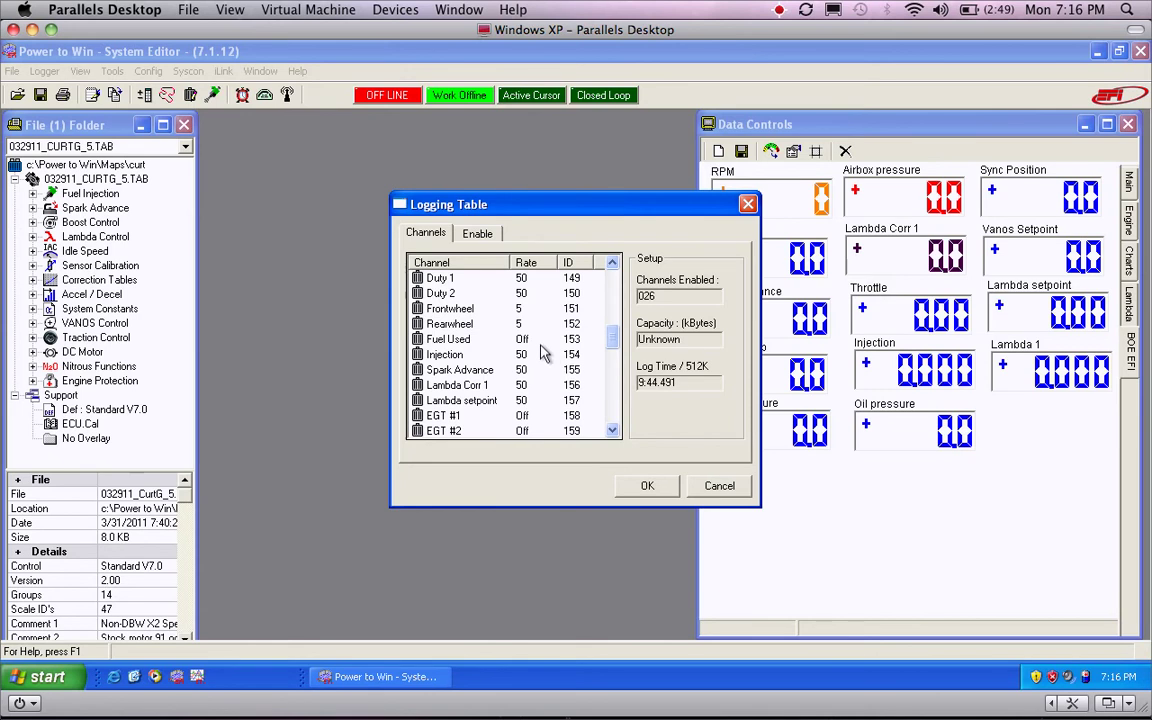
{"action": "left_click", "coordinate": [613, 430]}
{"action": "left_click", "coordinate": [613, 430]}
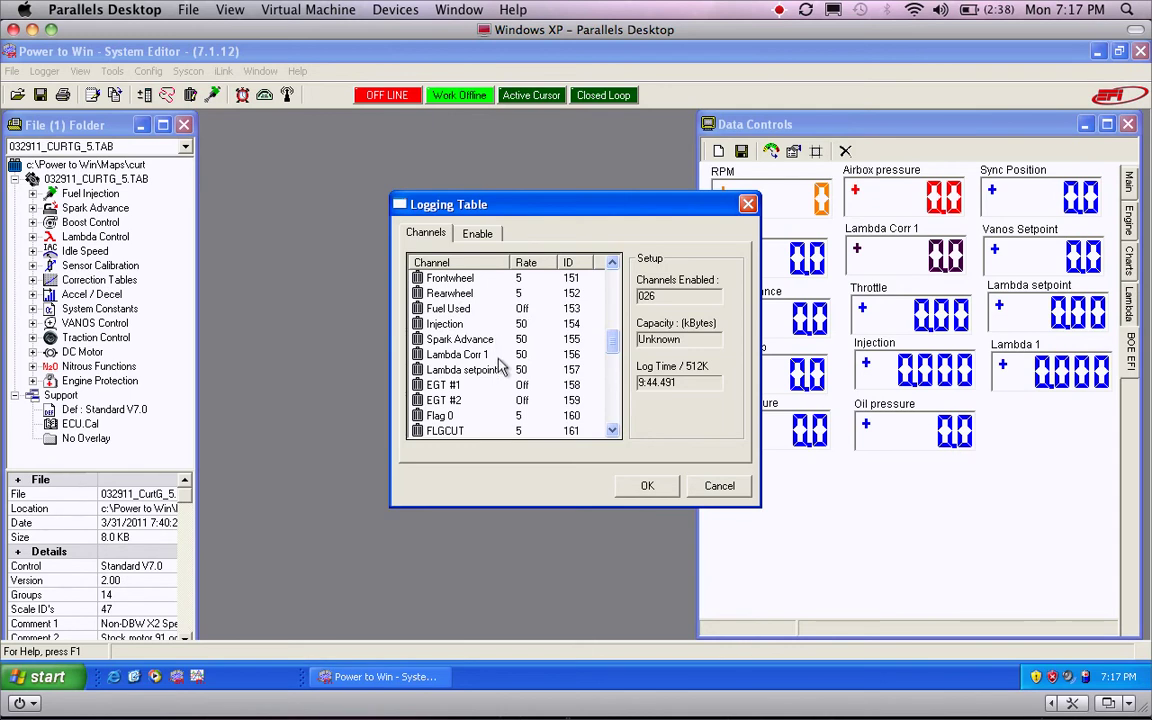
Step: Check the sample rates of the EGT, Flag, Knock, Cam and Sync Position channels in the logging table
{"action": "left_click", "coordinate": [612, 430]}
{"action": "left_click", "coordinate": [612, 430]}
{"action": "left_click", "coordinate": [612, 430]}
{"action": "left_click", "coordinate": [612, 430]}
{"action": "left_click", "coordinate": [612, 430]}
{"action": "left_click", "coordinate": [612, 430]}
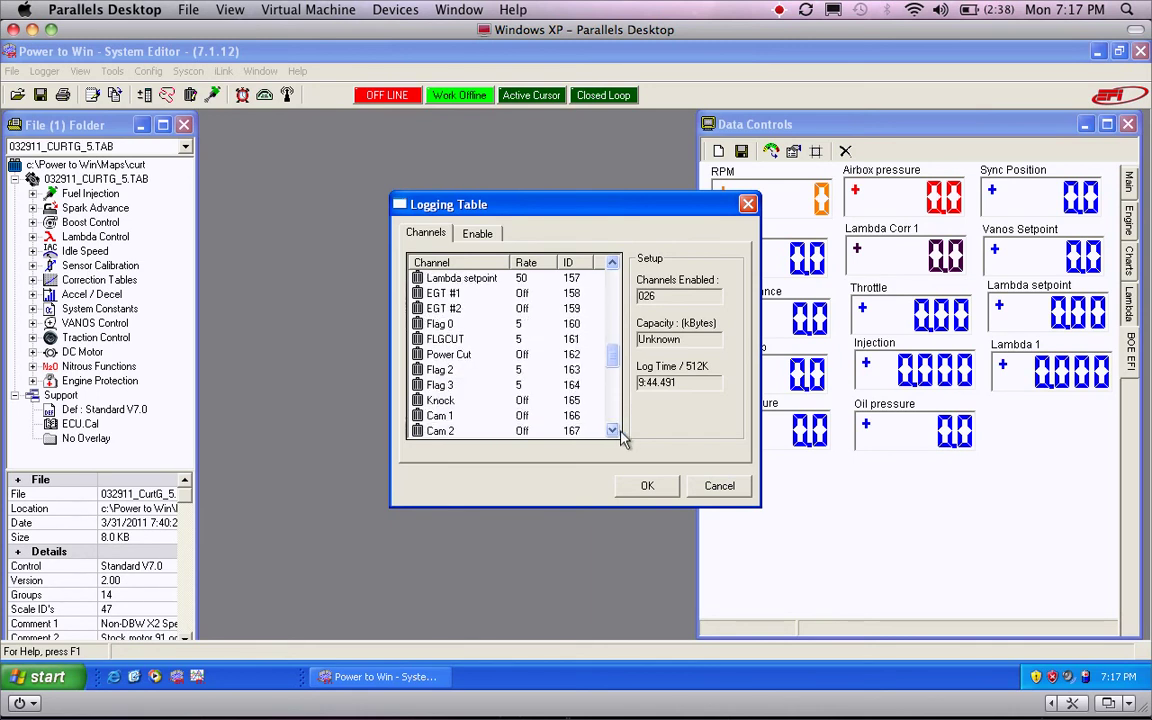
{"action": "left_click", "coordinate": [612, 430]}
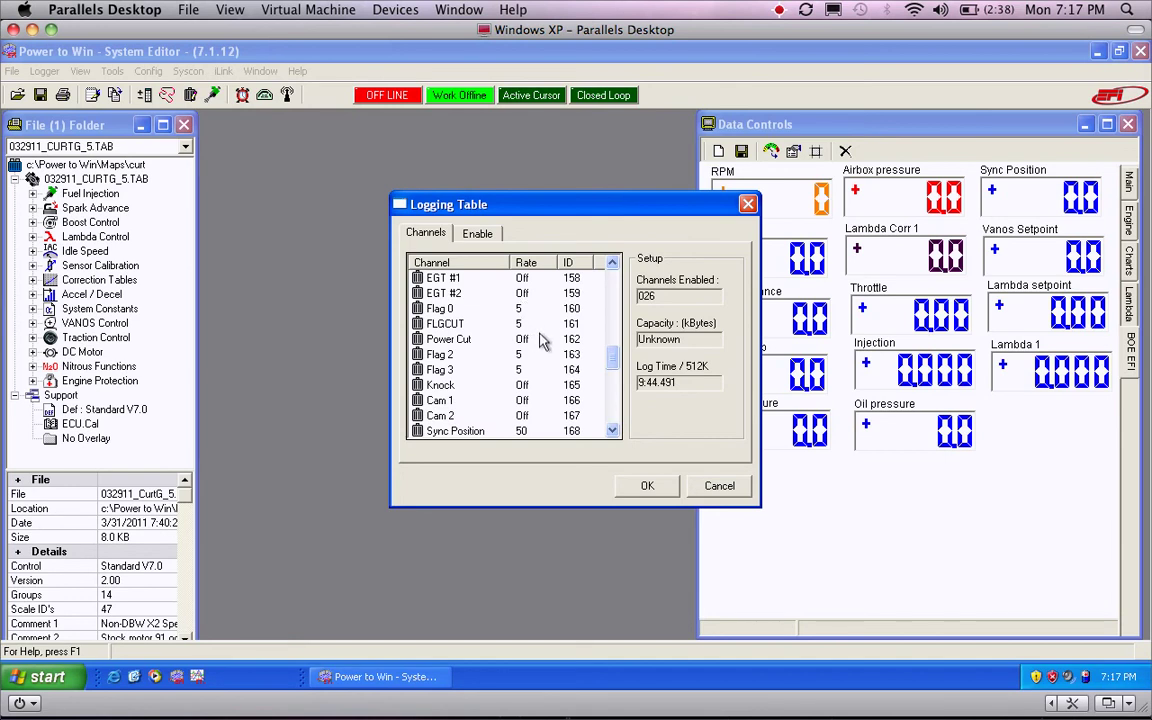
{"action": "left_click", "coordinate": [531, 388]}
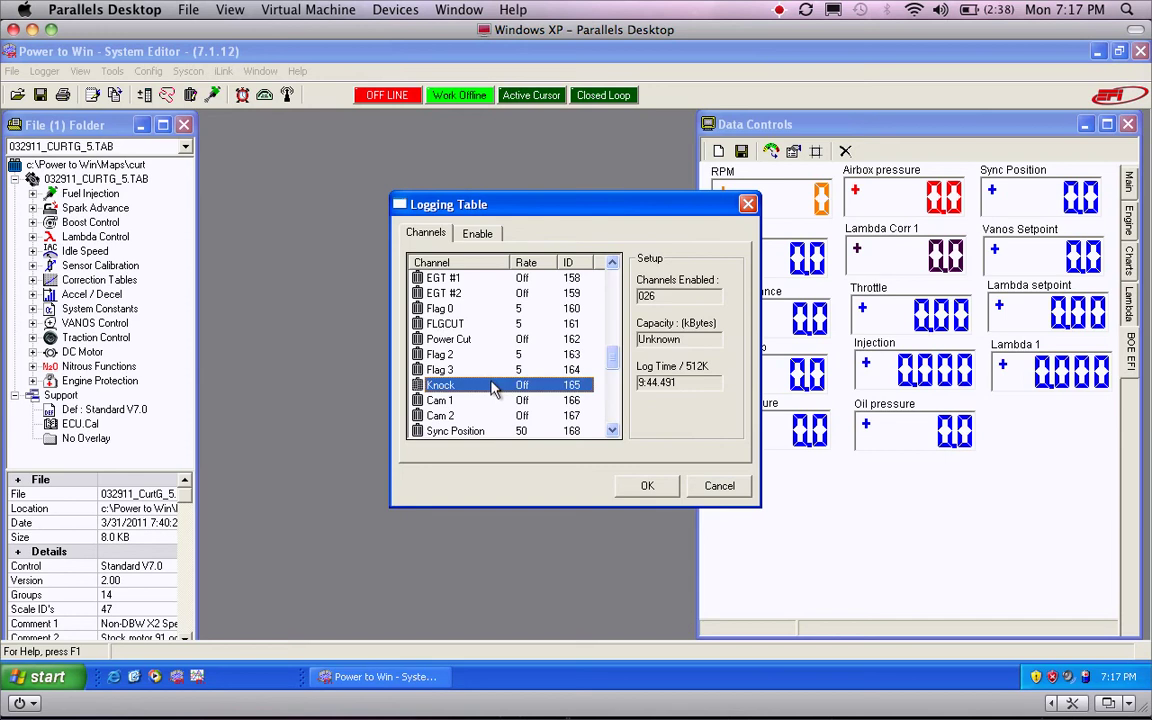
{"action": "left_click", "coordinate": [613, 430]}
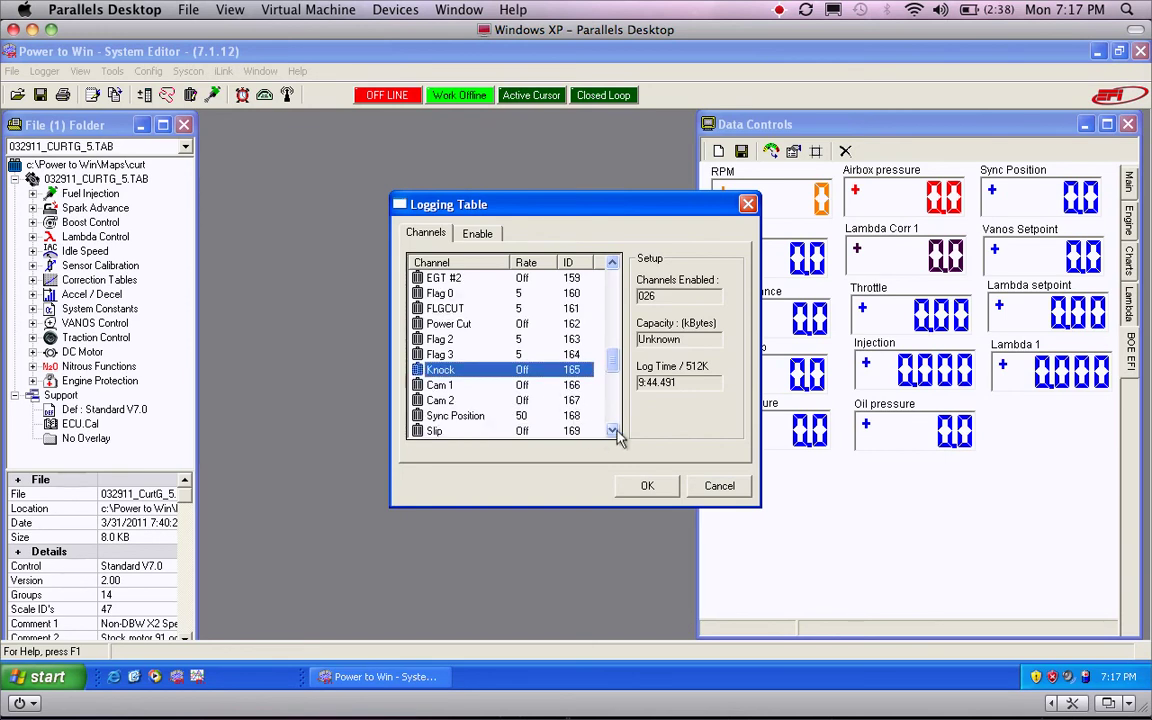
{"action": "left_click", "coordinate": [613, 430]}
{"action": "left_click", "coordinate": [613, 430]}
{"action": "left_click", "coordinate": [613, 430]}
{"action": "left_click", "coordinate": [613, 430]}
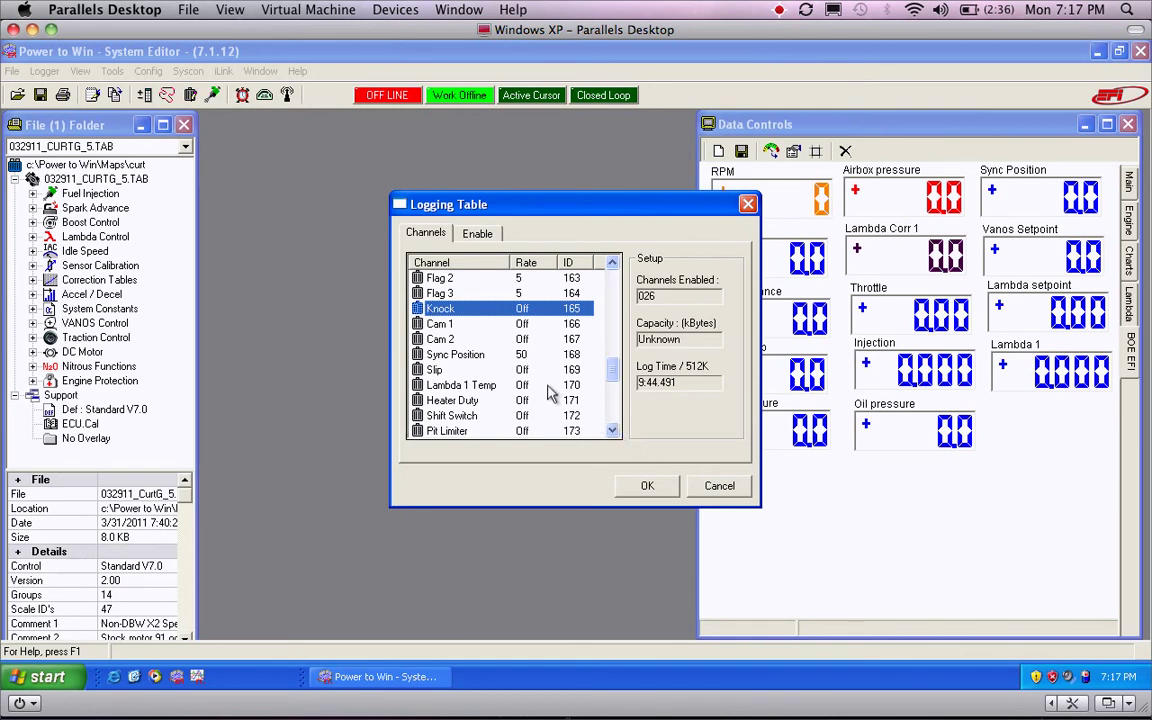
Step: Examine the sample rates of the remaining logging channels, including Pedal Position, Vanos Setpoint and the Reserved entries
{"action": "left_click", "coordinate": [614, 430]}
{"action": "left_click", "coordinate": [614, 430]}
{"action": "left_click", "coordinate": [614, 430]}
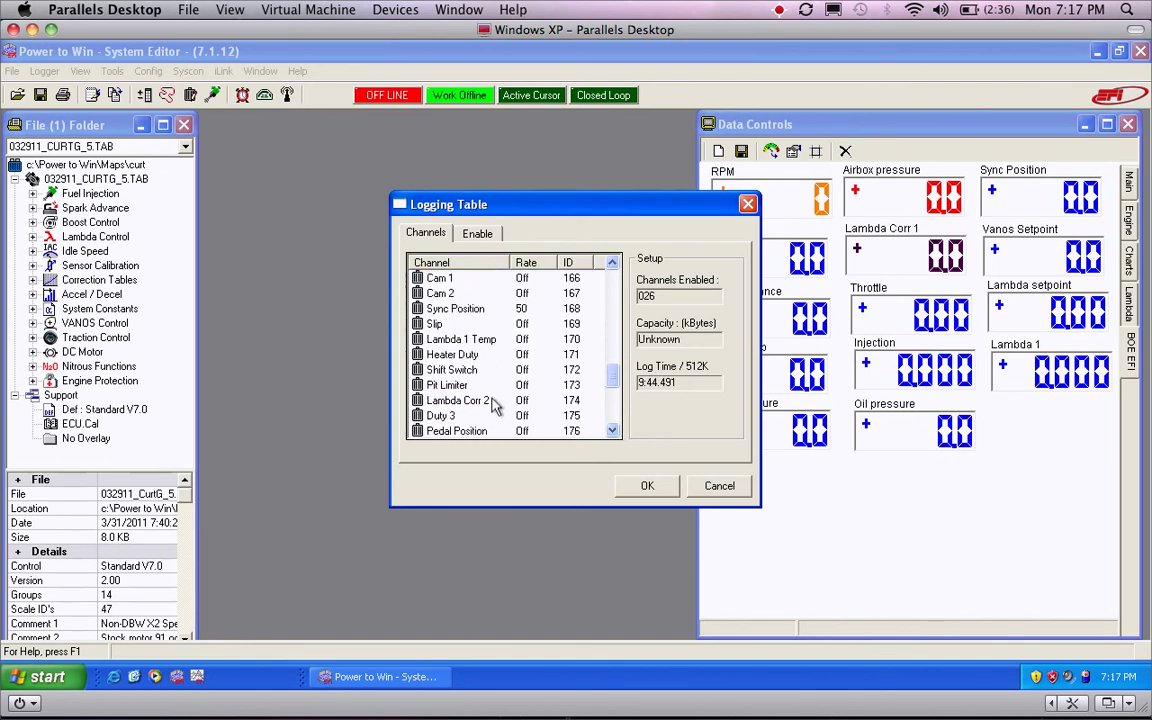
{"action": "scroll", "coordinate": [618, 434], "scroll_direction": "down", "scroll_amount": 1}
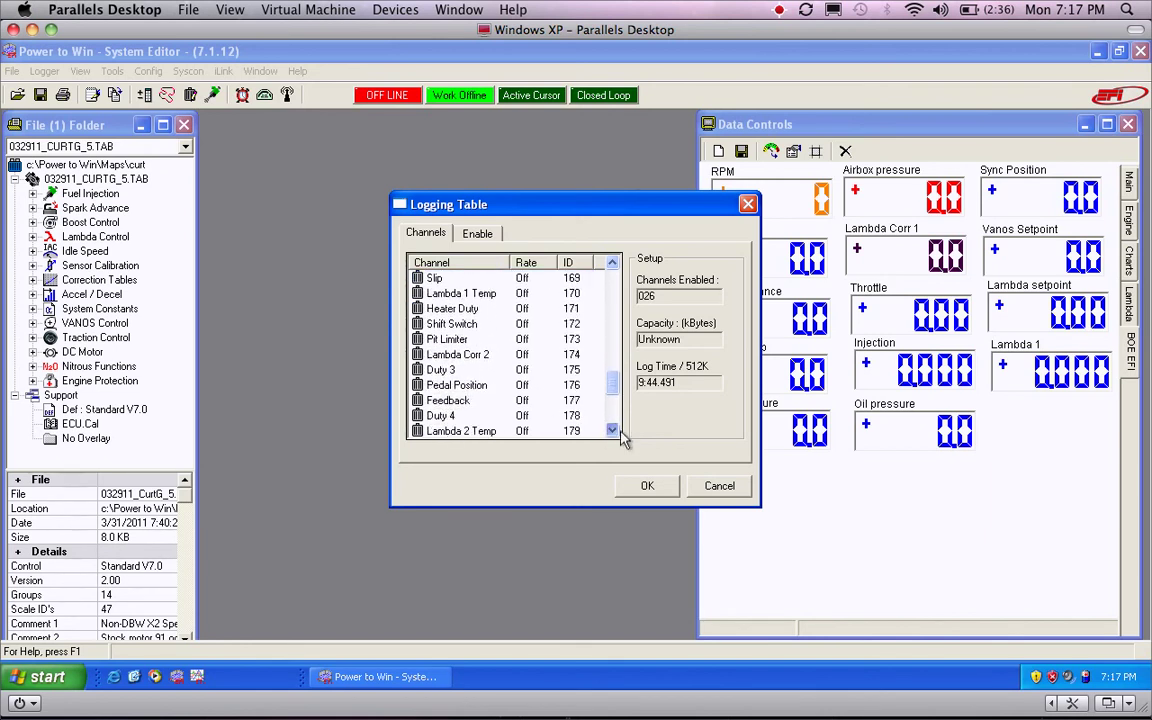
{"action": "left_click", "coordinate": [484, 389]}
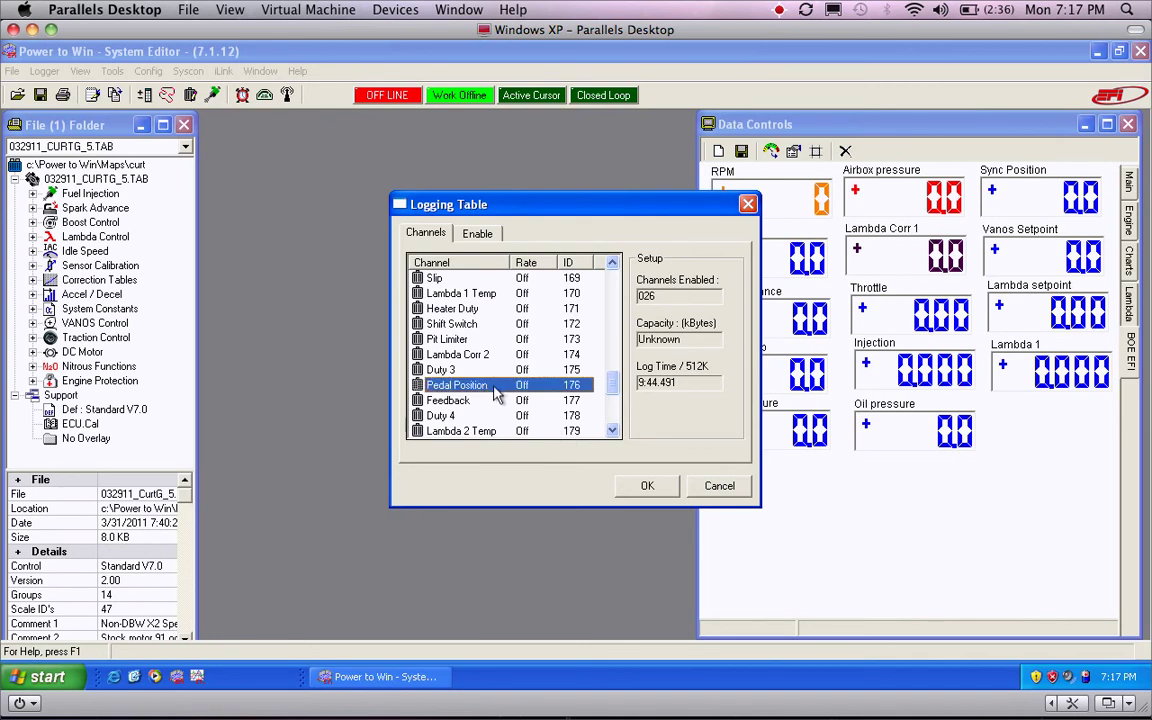
{"action": "left_click", "coordinate": [614, 430]}
{"action": "left_click", "coordinate": [613, 430]}
{"action": "left_click", "coordinate": [613, 430]}
{"action": "left_click", "coordinate": [613, 430]}
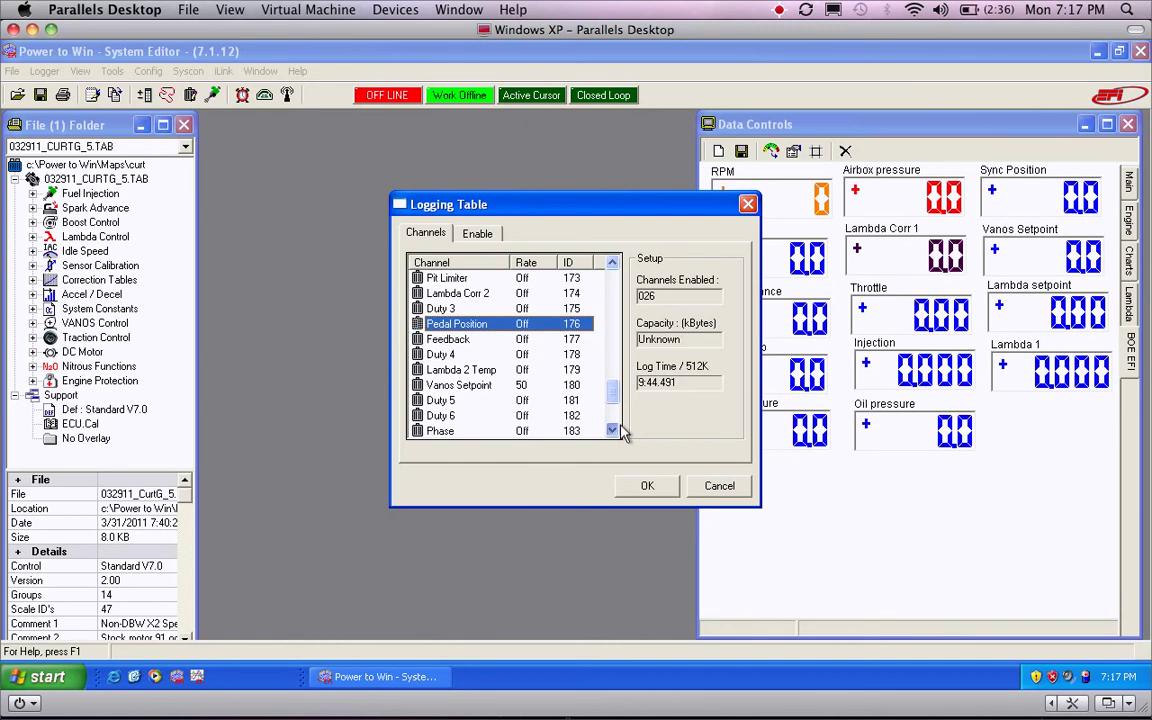
{"action": "left_click", "coordinate": [613, 430]}
{"action": "left_click", "coordinate": [613, 430]}
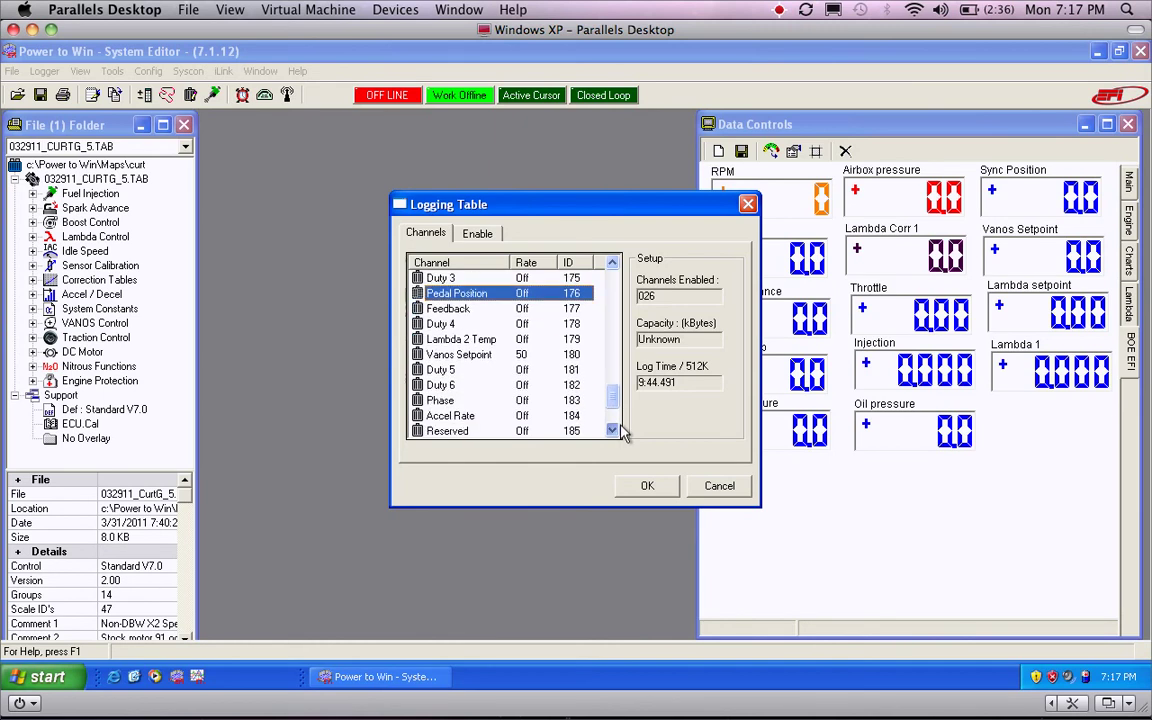
{"action": "left_click", "coordinate": [462, 358]}
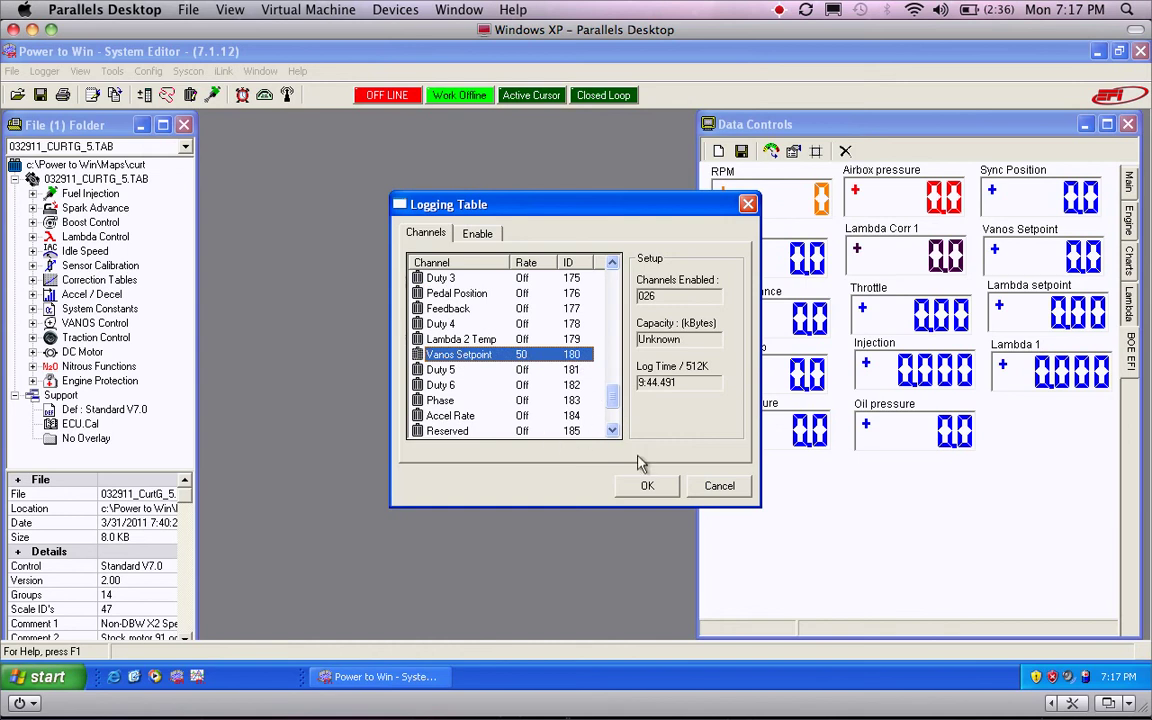
{"action": "scroll", "coordinate": [613, 424], "scroll_direction": "down", "scroll_amount": 2}
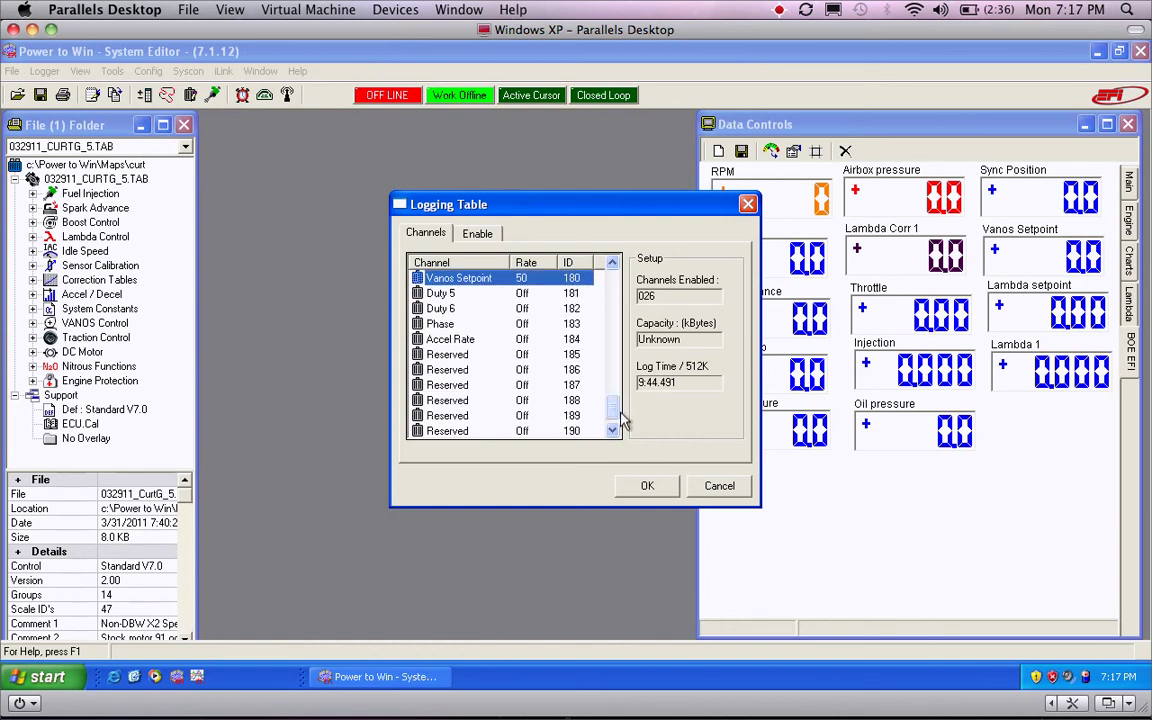
Step: Accept the channel and sample rate settings in the logging table
{"action": "left_click", "coordinate": [648, 487]}
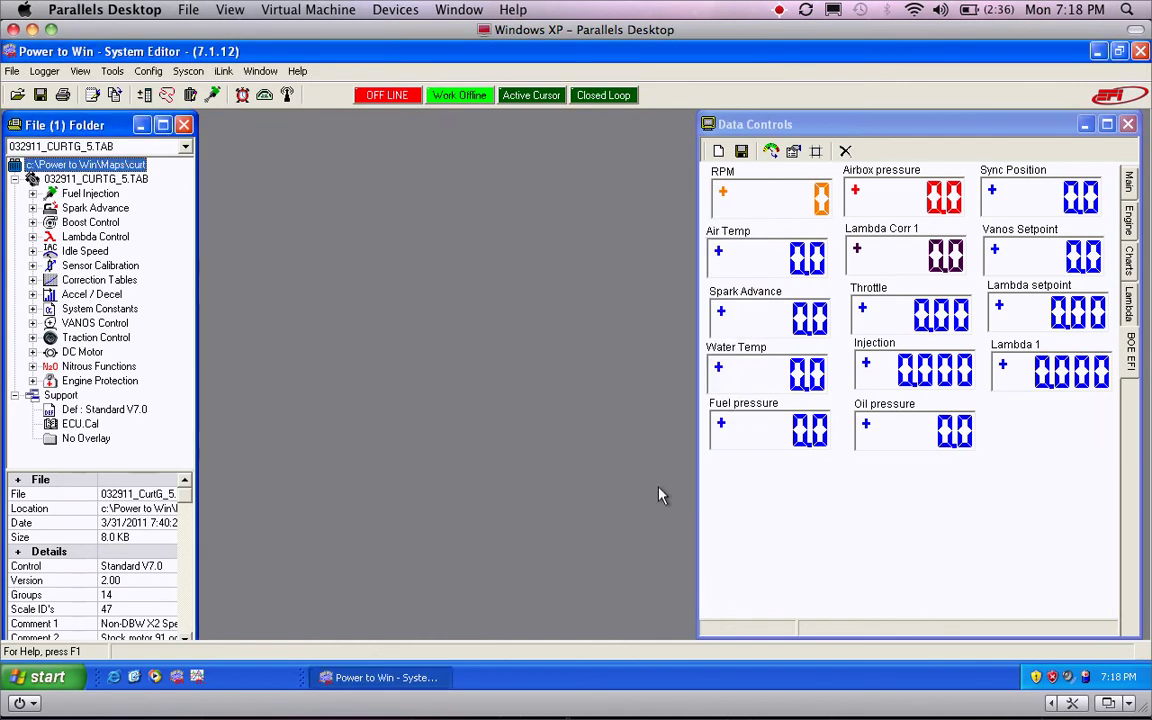
{"action": "left_click", "coordinate": [63, 74]}
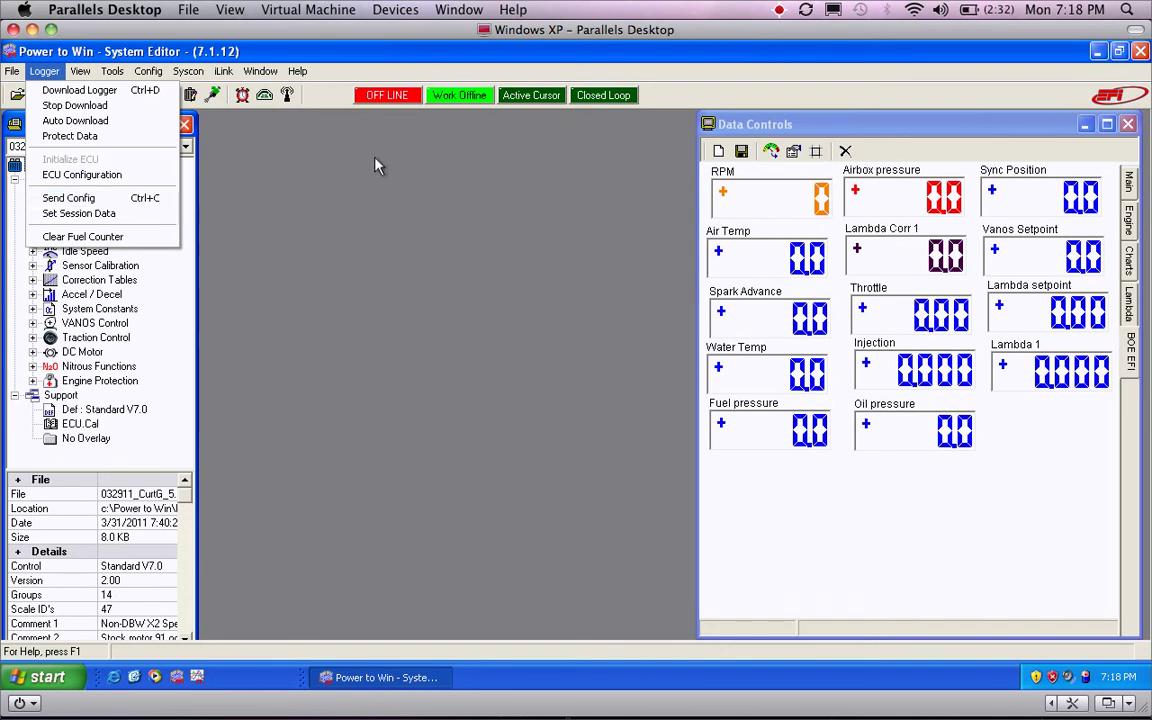
{"action": "left_click", "coordinate": [400, 100]}
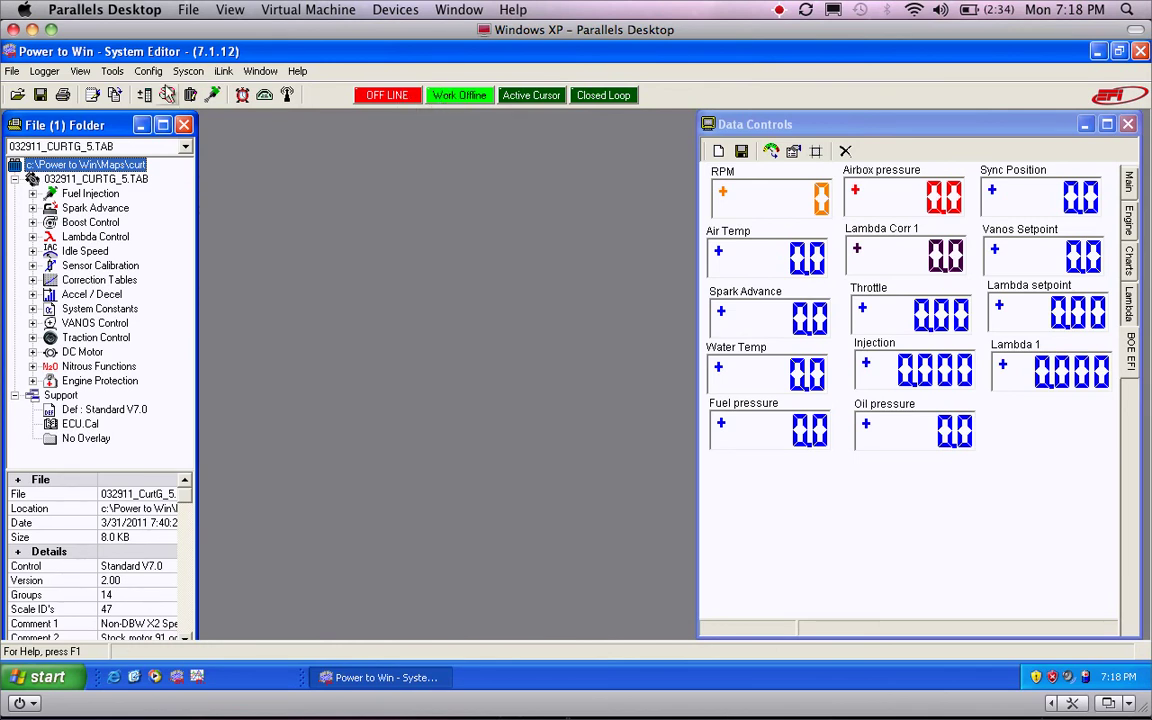
Step: Try to send the logging configuration to the ECU and dismiss the resulting message
{"action": "left_click", "coordinate": [50, 72]}
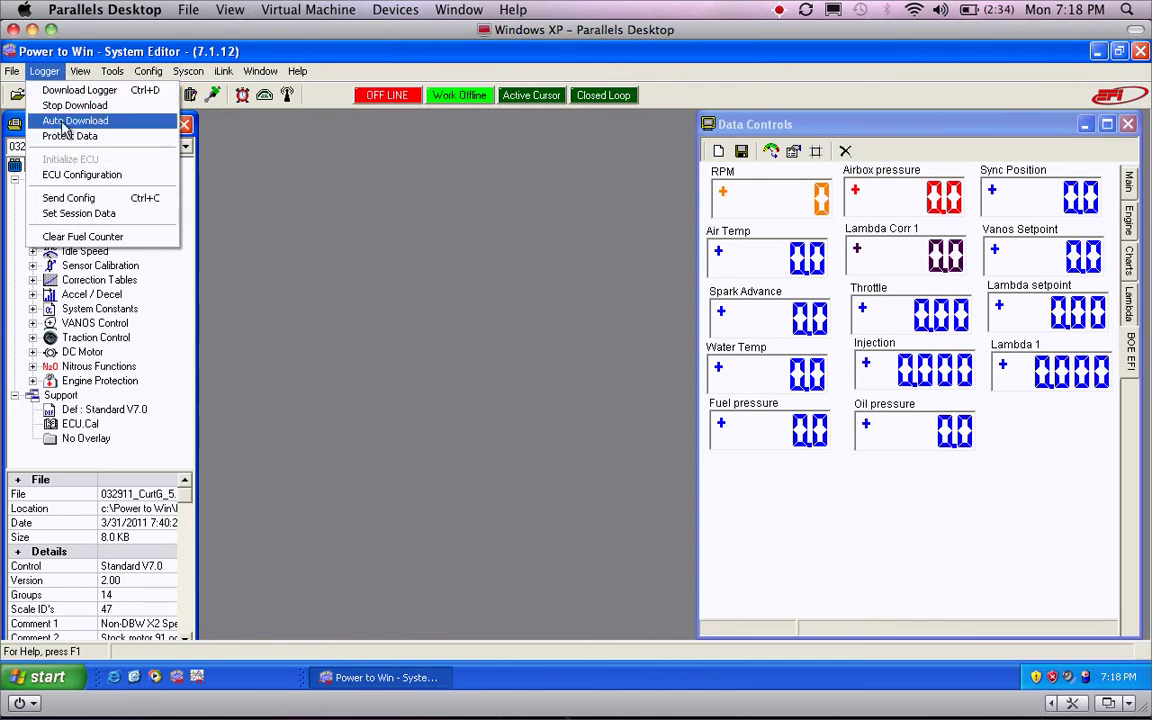
{"action": "left_click", "coordinate": [68, 198]}
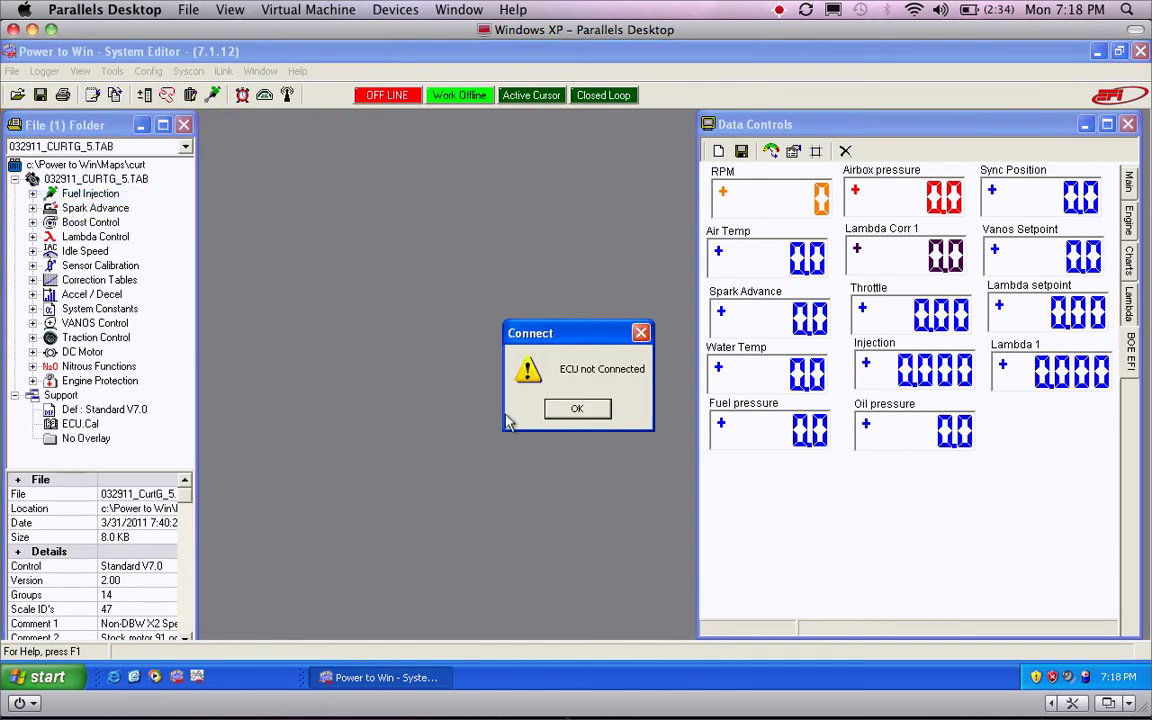
{"action": "left_click", "coordinate": [578, 409]}
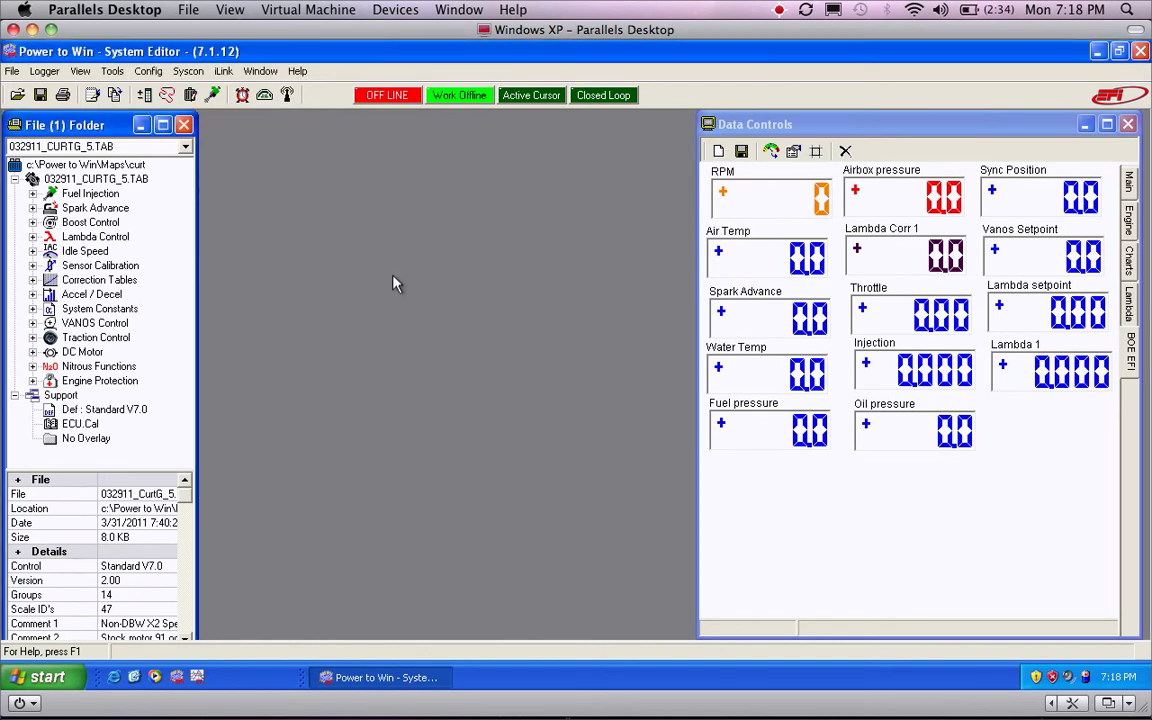
{"action": "left_click", "coordinate": [52, 72]}
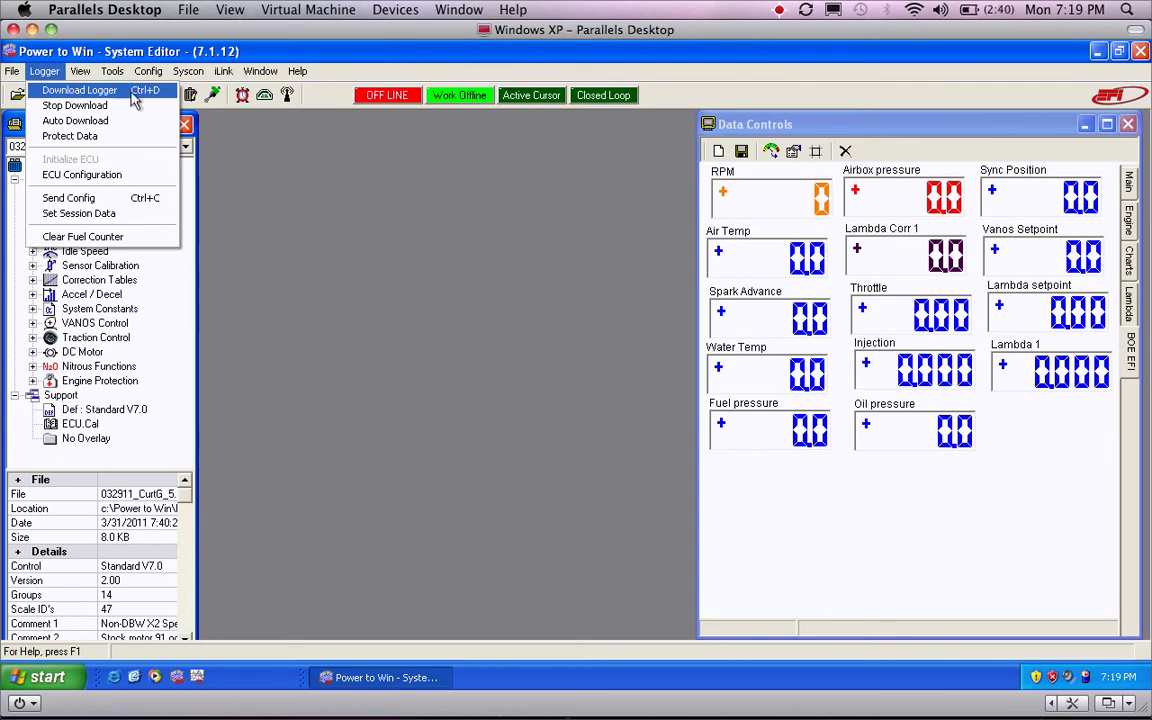
{"action": "left_click", "coordinate": [380, 265]}
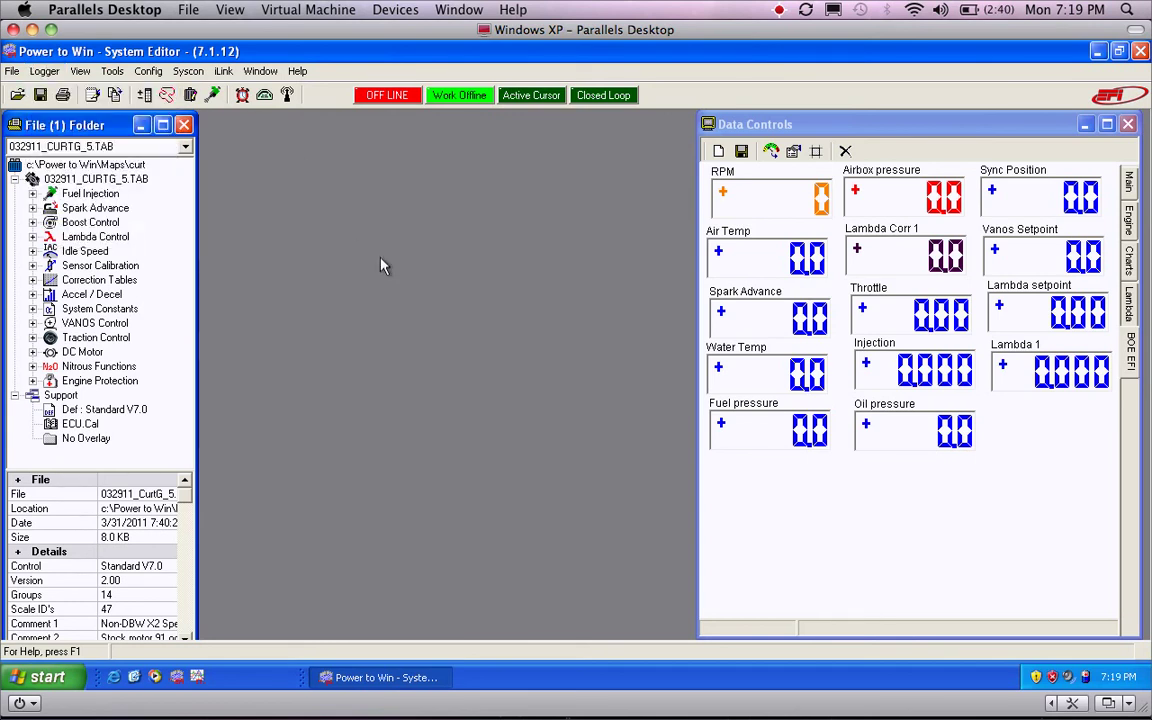